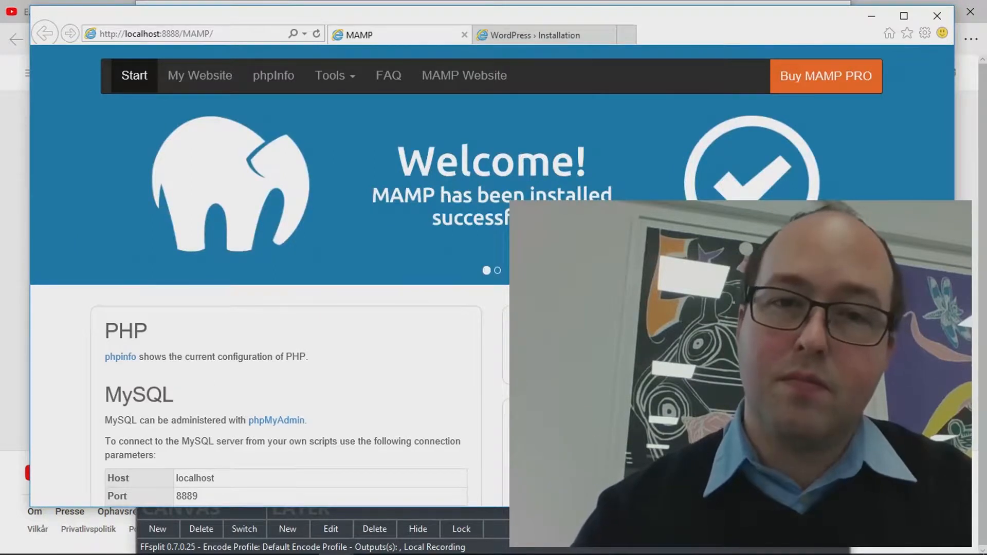
From the MAMP start page's Tools menu, open phpMyAdmin in a new browser tab
mouse_move(581, 553)
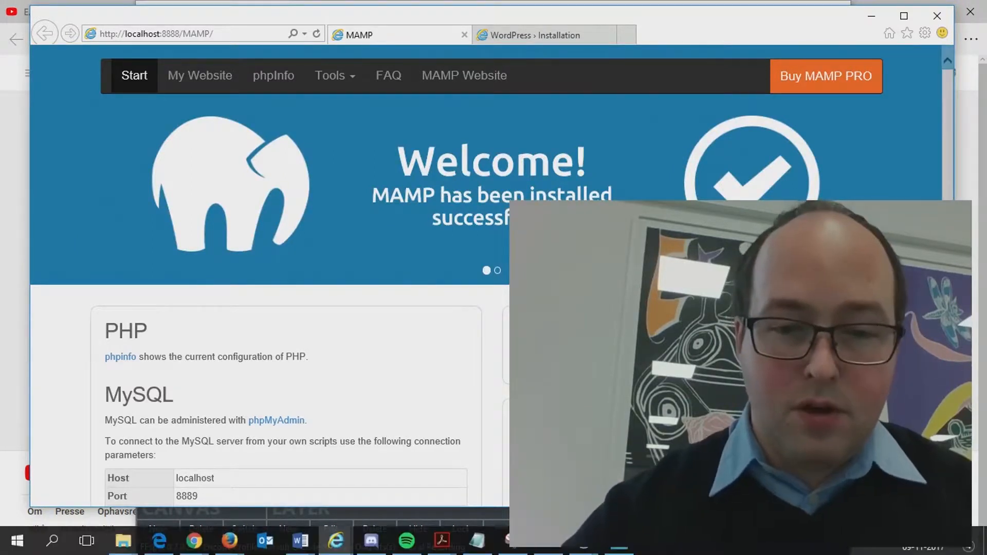
click(583, 544)
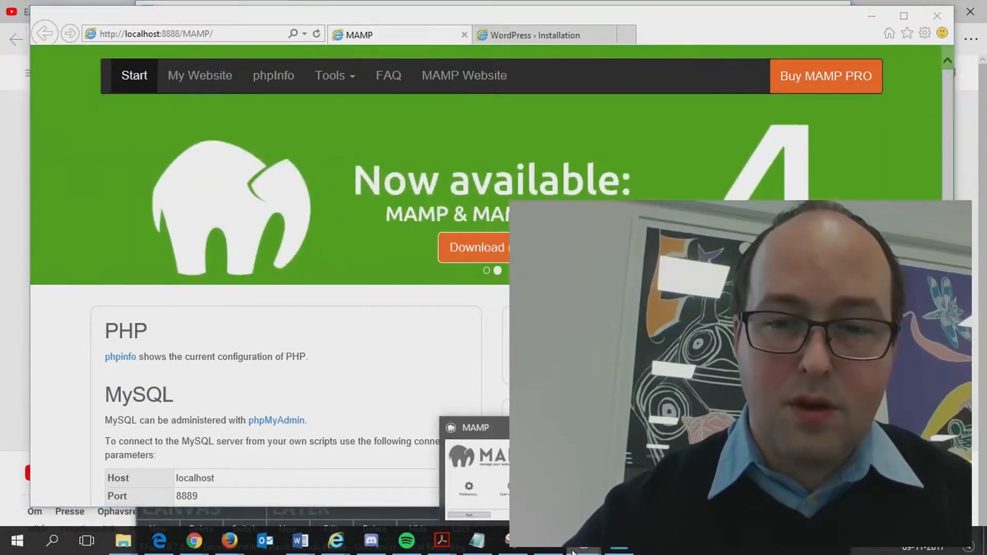
click(539, 480)
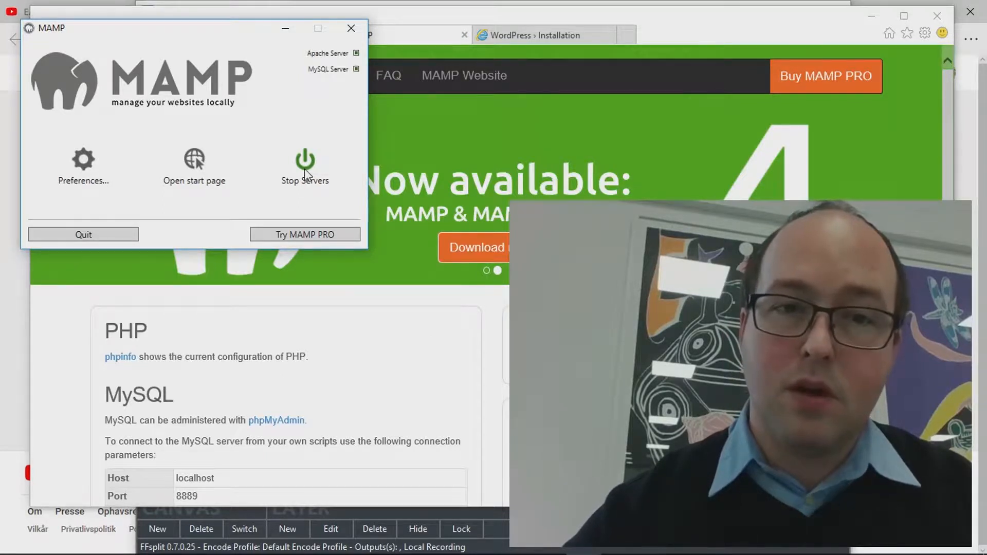
click(367, 355)
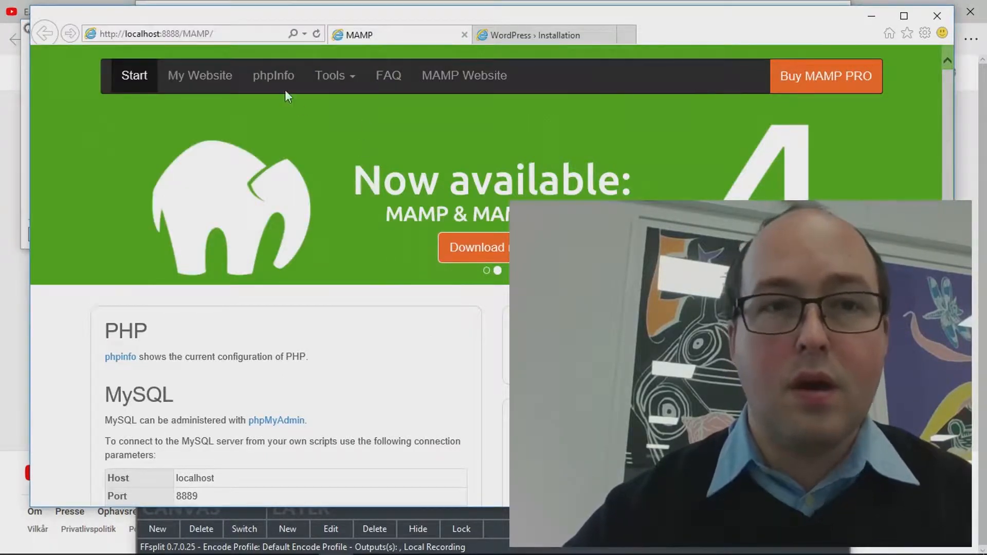
key(alt+Tab)
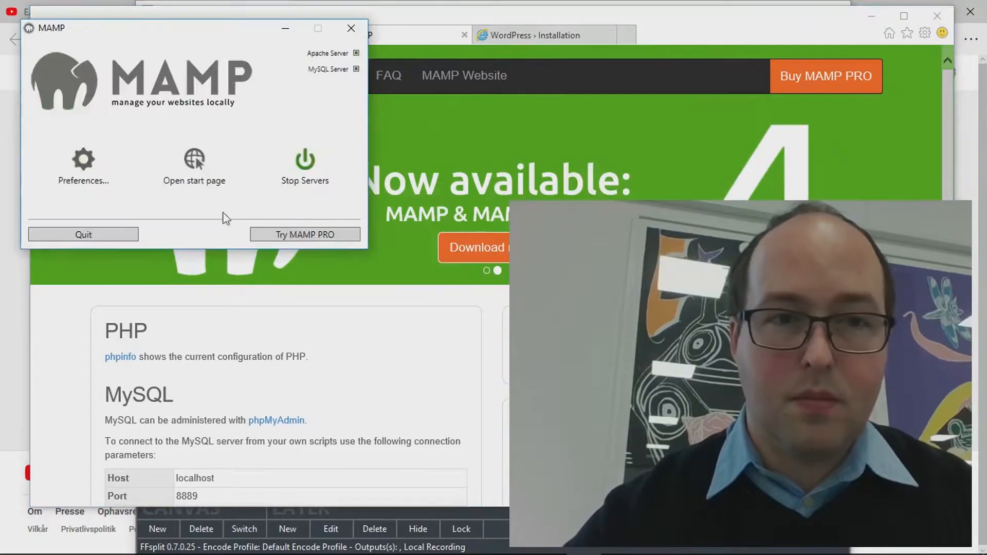
key(alt+Tab)
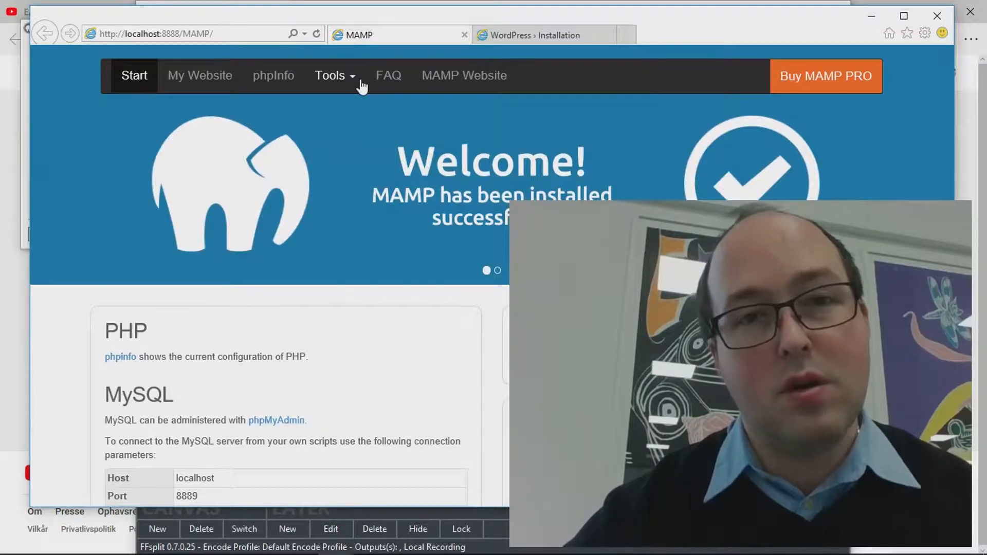
click(361, 85)
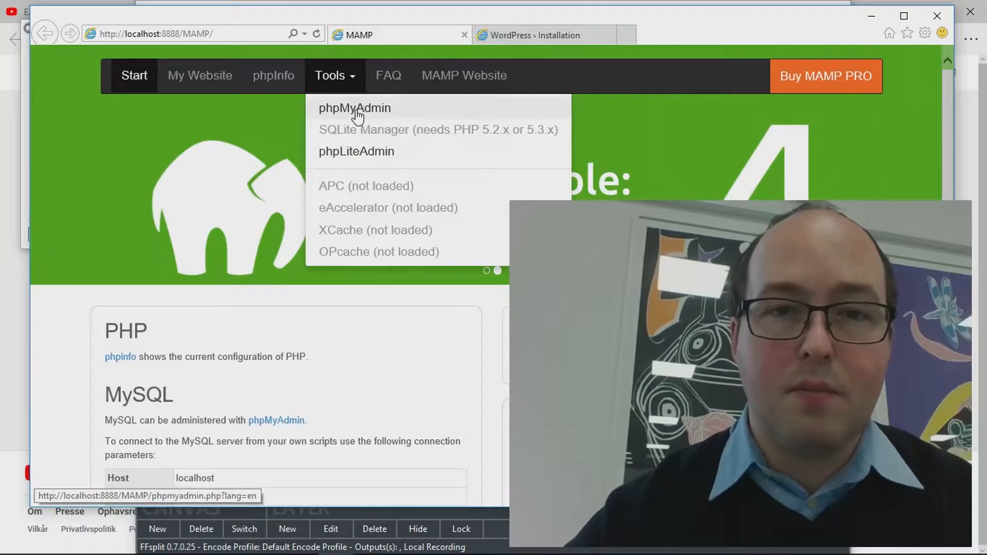
click(357, 111)
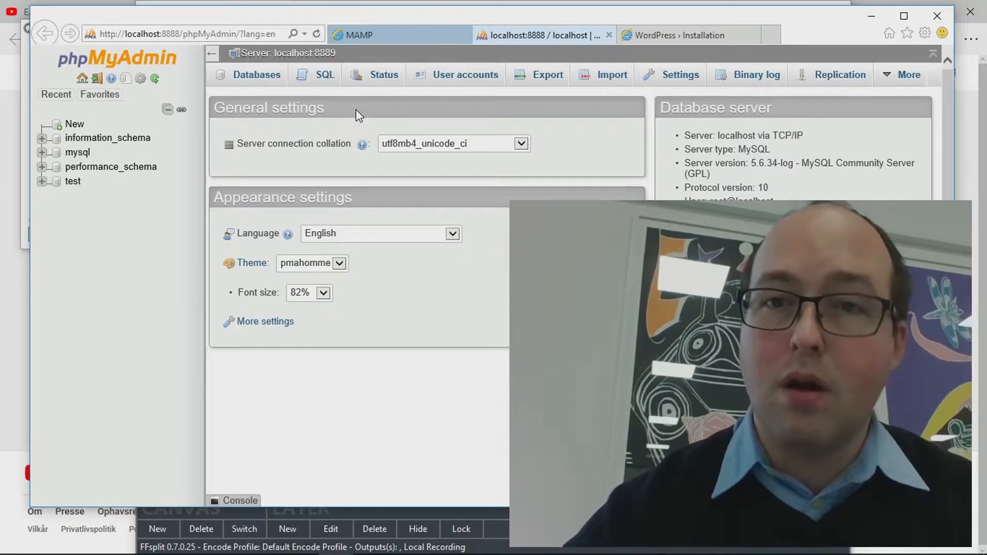
Create a new database named 'wordpress' in phpMyAdmin, keeping the default collation
click(257, 75)
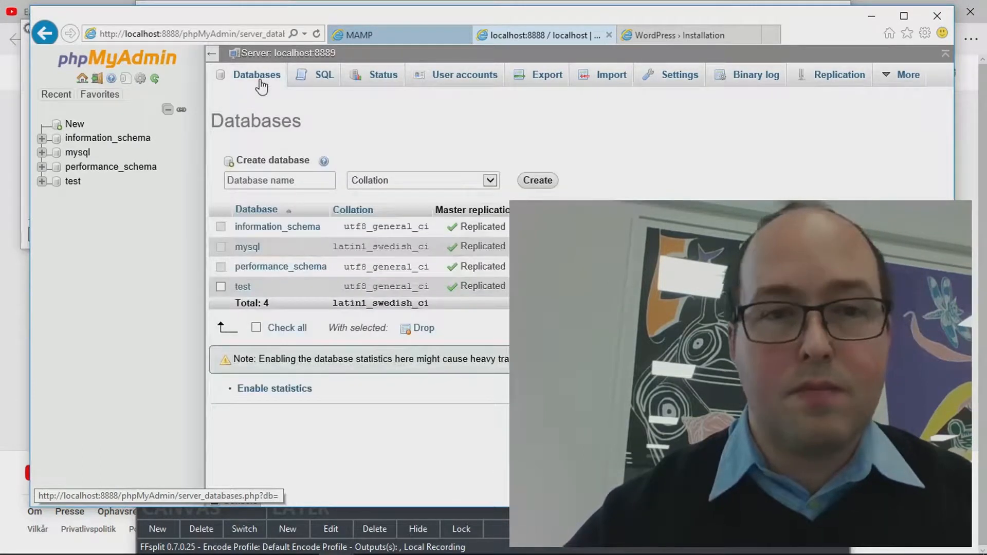
click(319, 180)
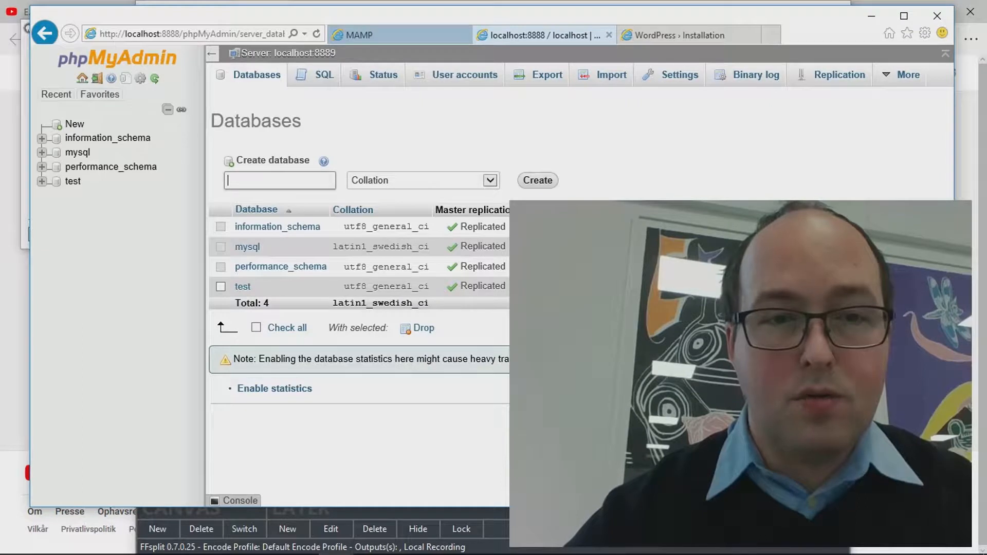
text(word)
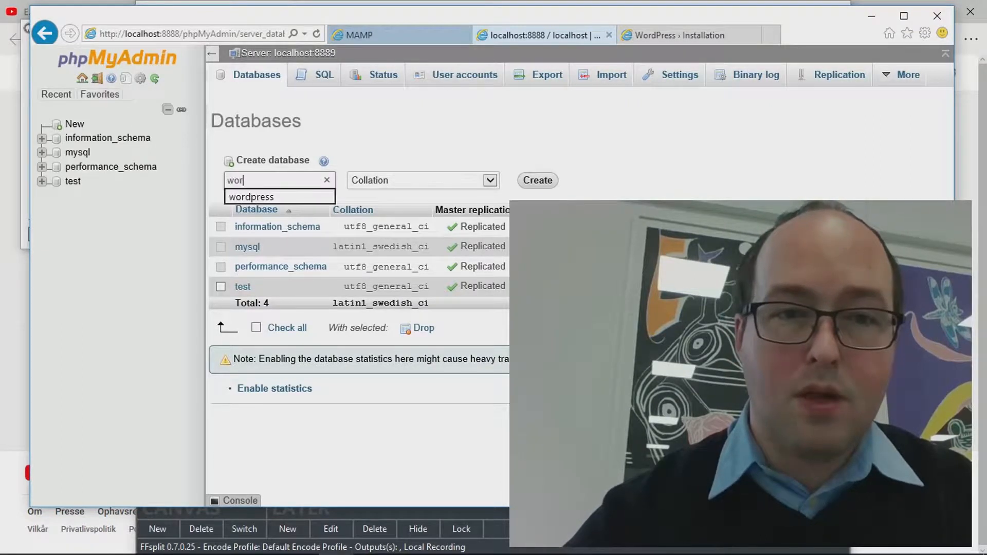
click(288, 198)
click(492, 183)
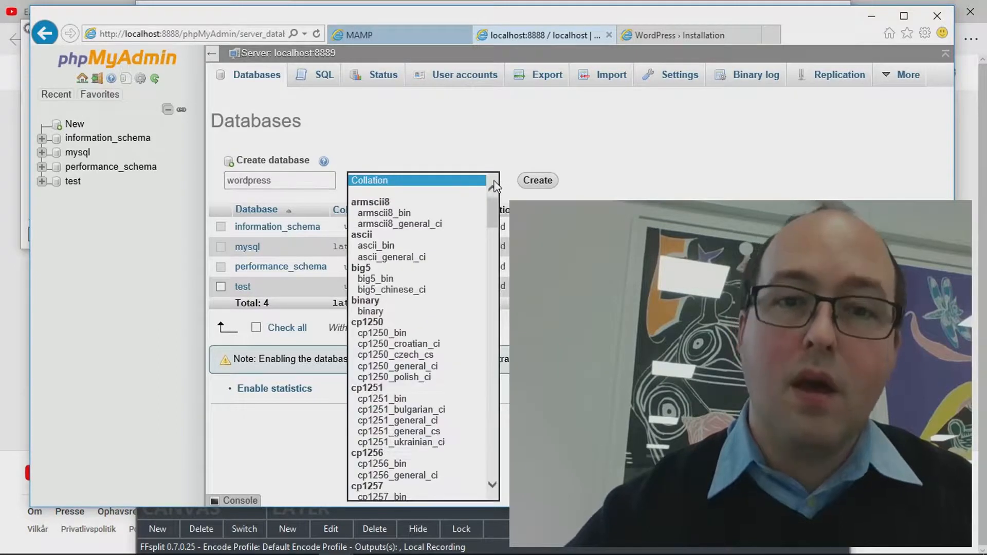
click(478, 133)
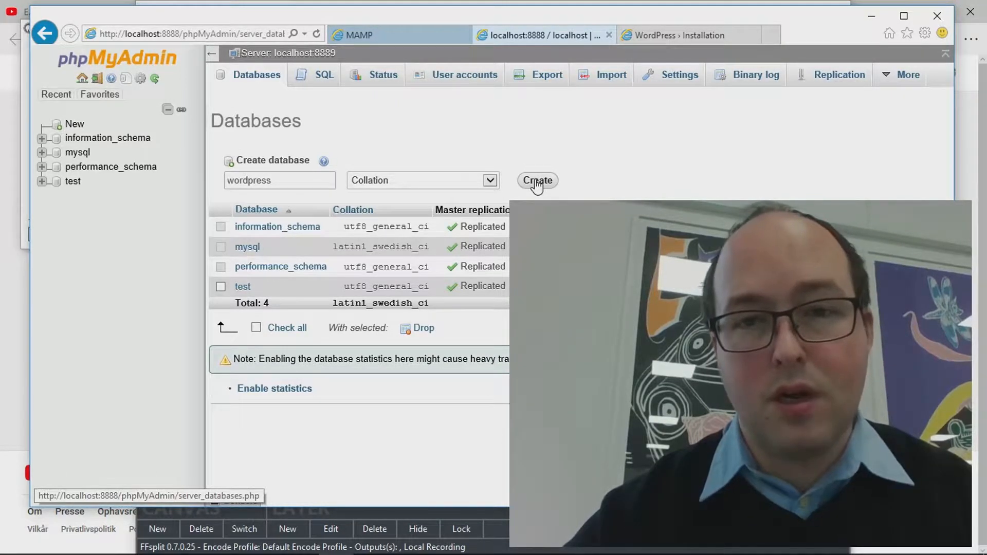
click(537, 181)
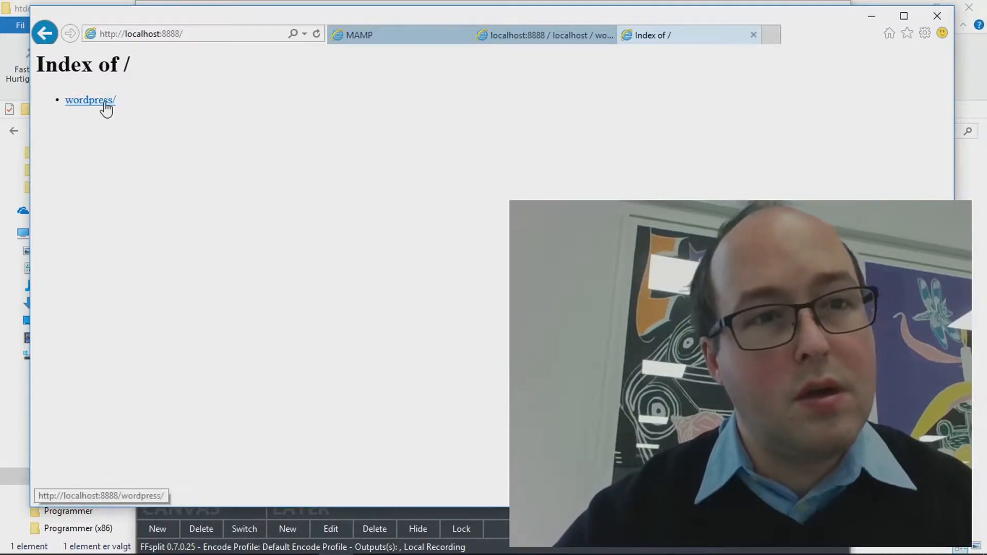
click(400, 33)
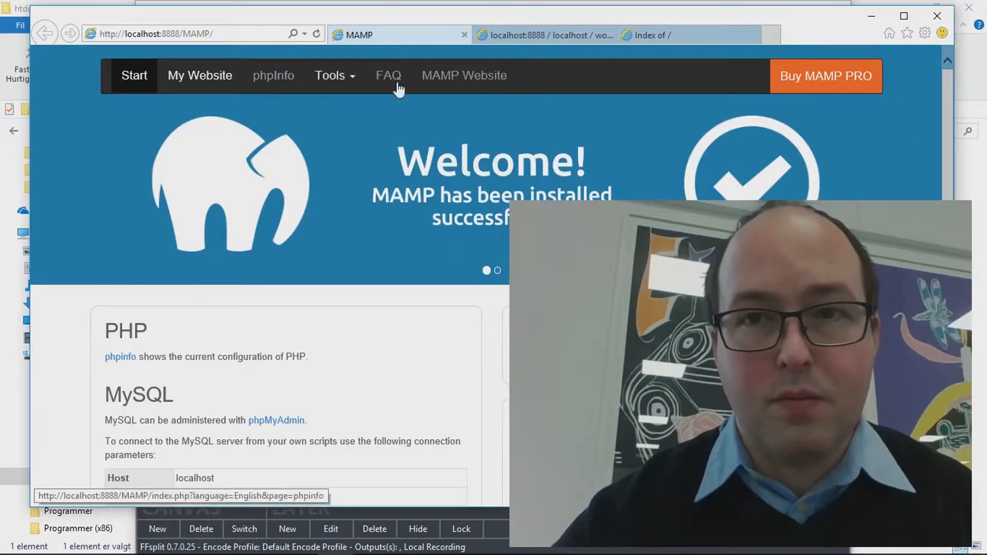
click(662, 36)
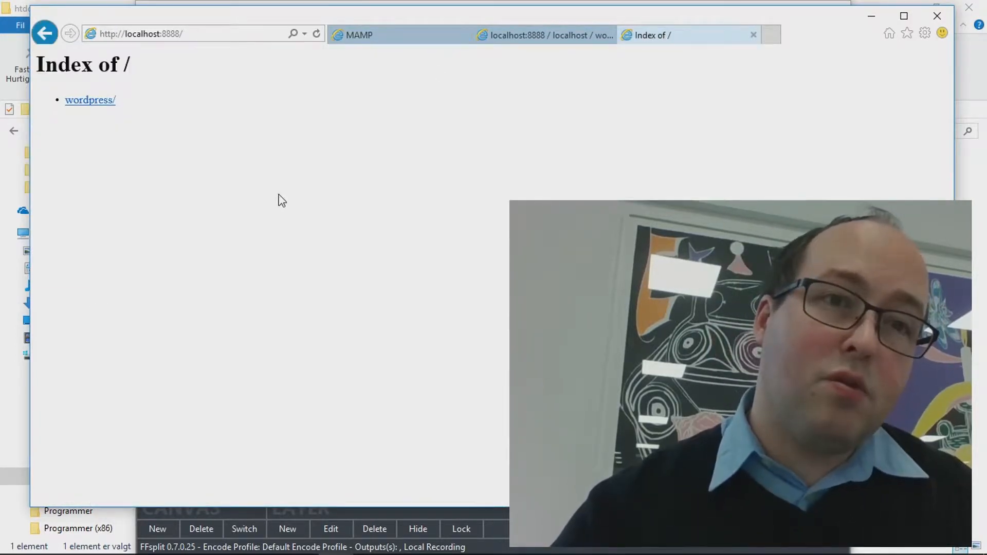
mouse_move(630, 549)
click(476, 475)
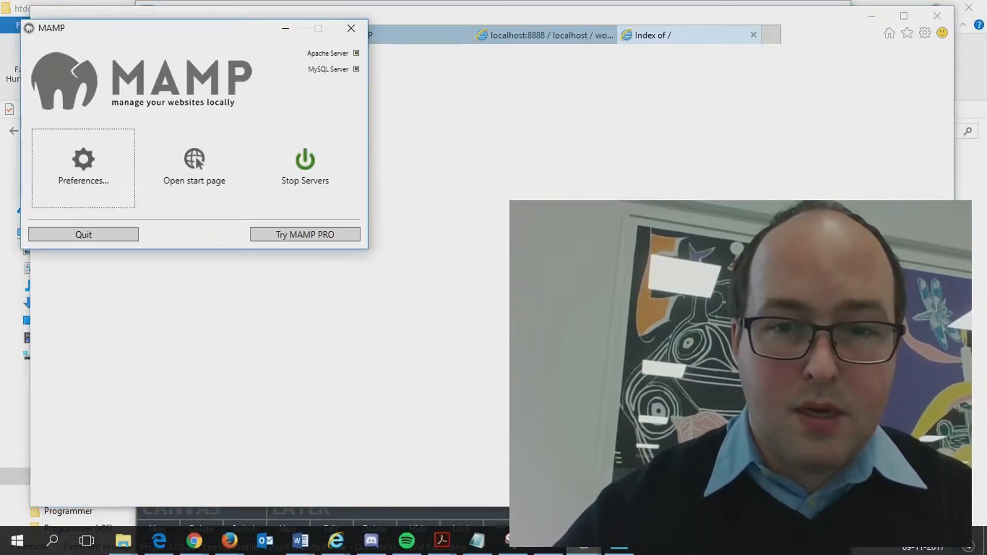
click(585, 548)
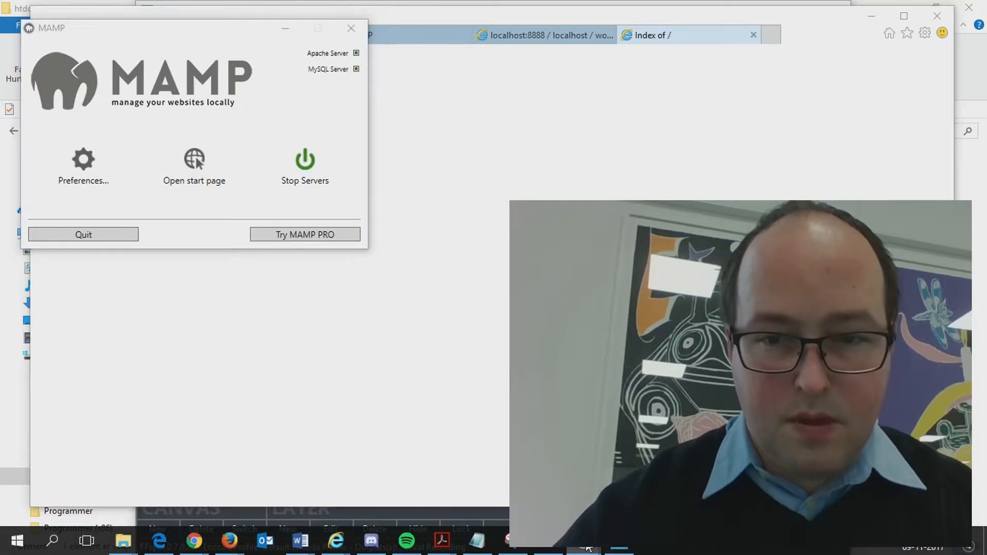
click(638, 478)
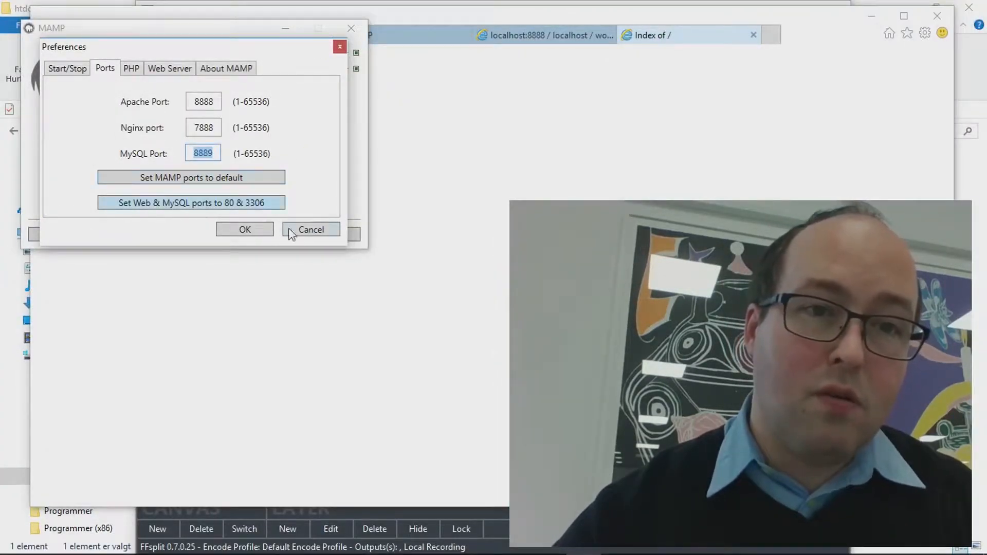
click(339, 47)
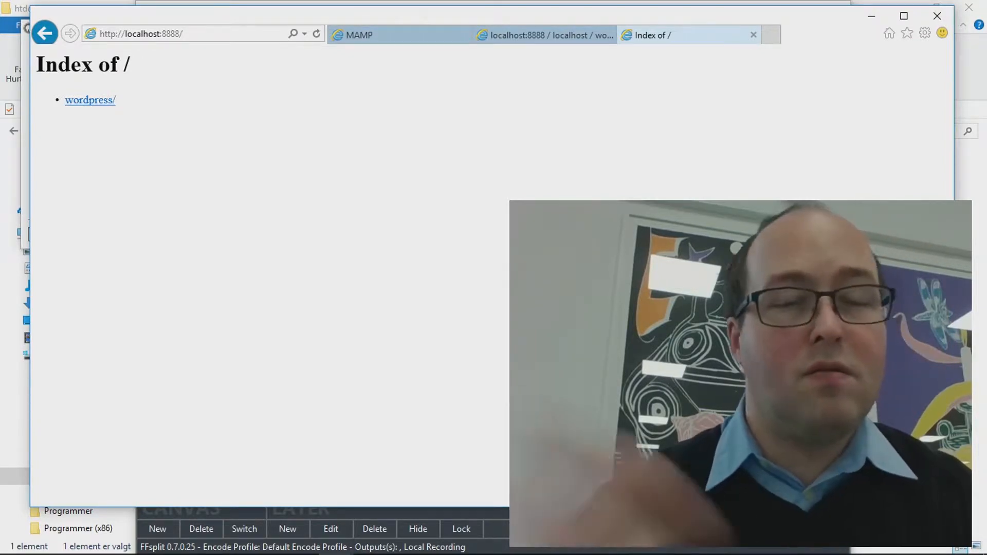
mouse_move(586, 553)
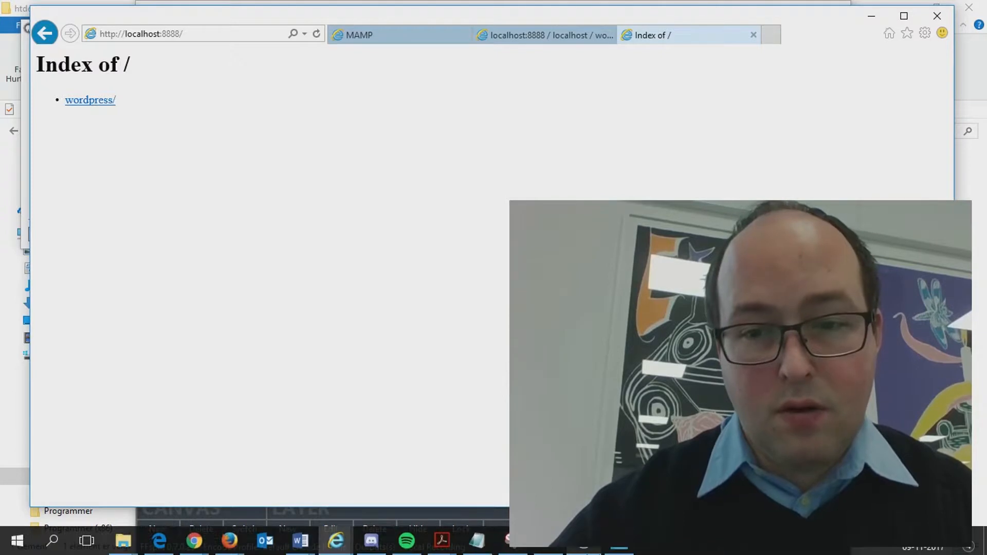
click(619, 552)
click(585, 551)
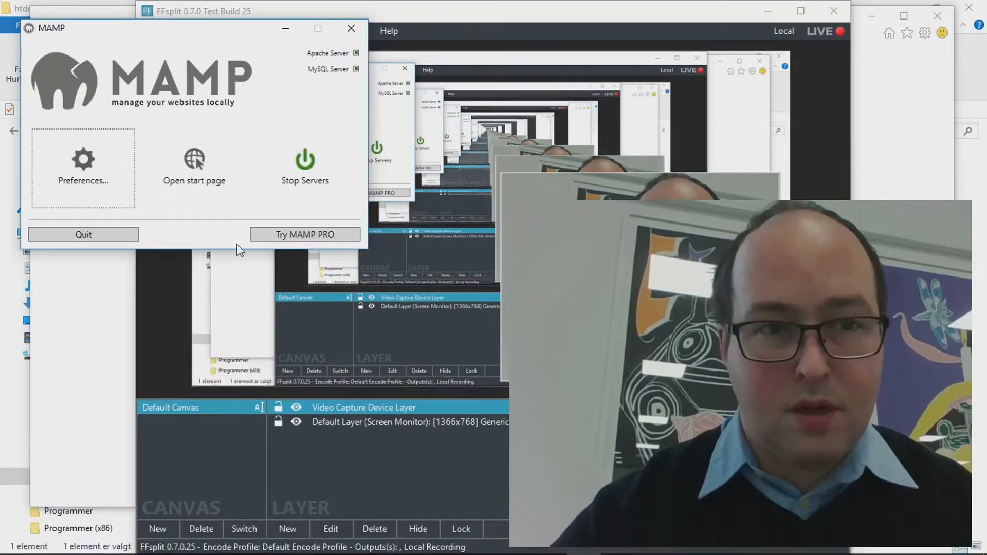
click(93, 315)
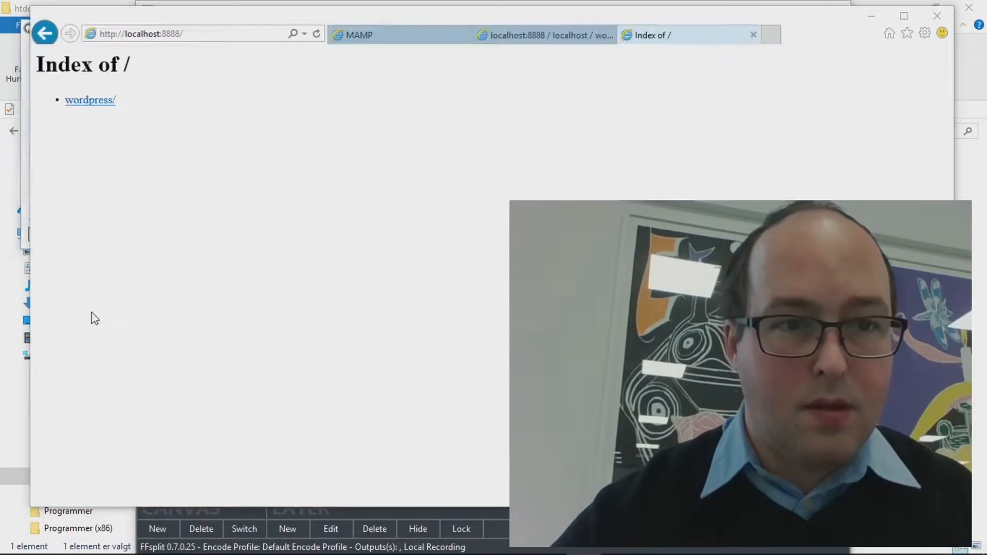
key(alt+Tab)
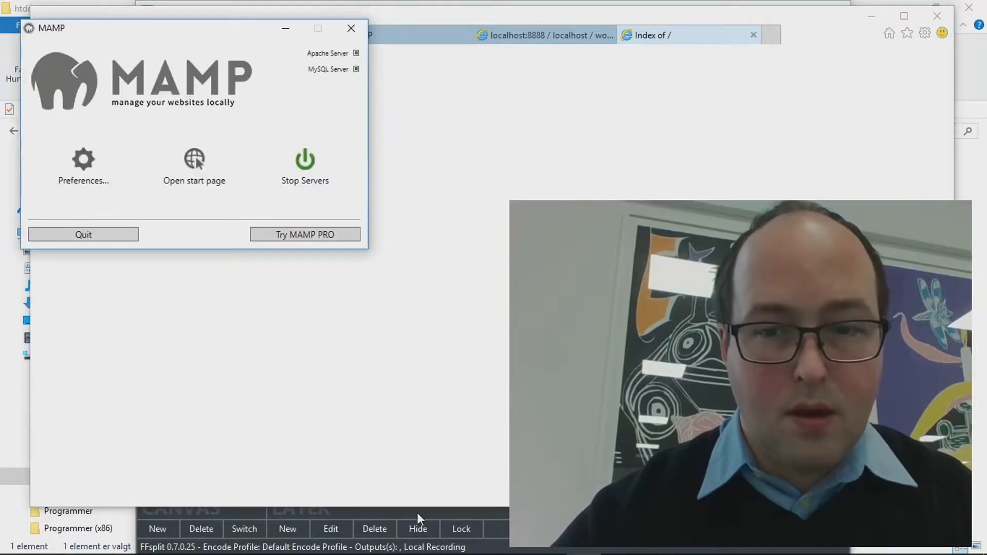
click(585, 546)
click(585, 547)
click(93, 172)
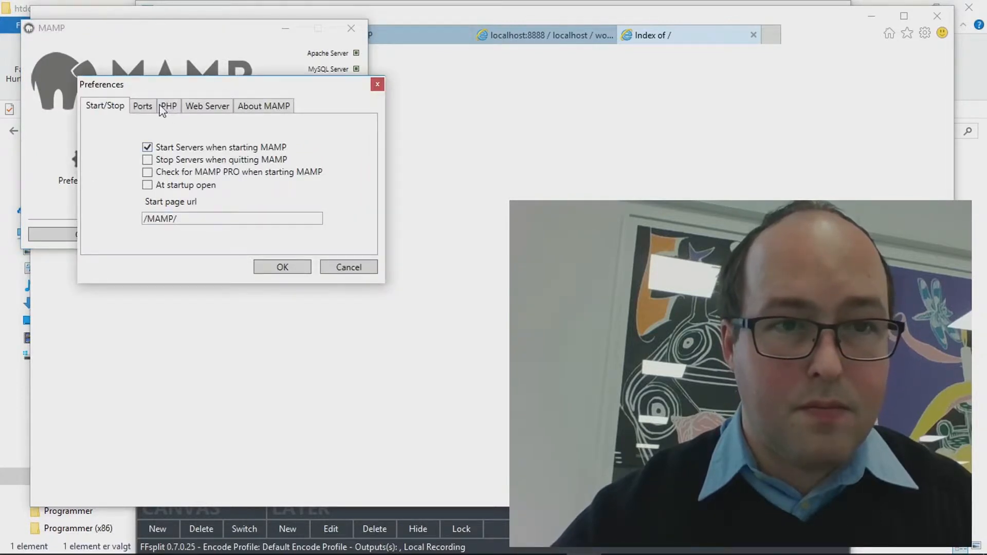
click(211, 107)
drag(214, 180, 132, 171)
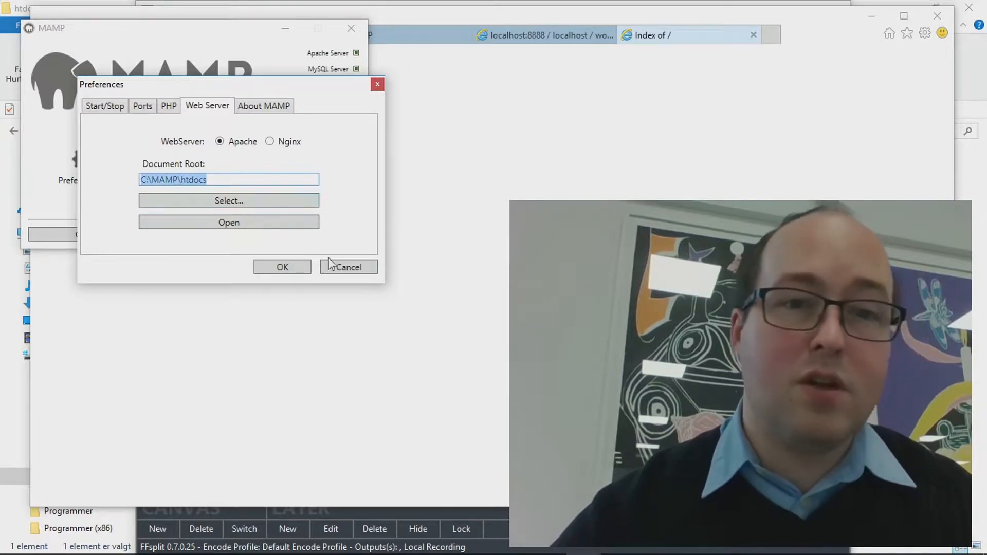
click(347, 269)
click(469, 217)
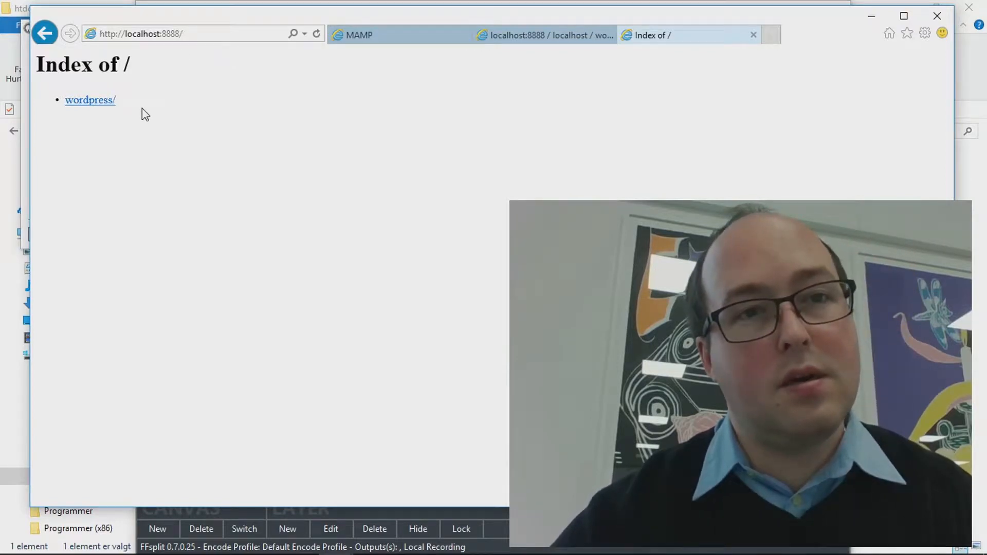
Open the wordpress/ folder and start setup in English (United States), proceeding to the database details
click(107, 109)
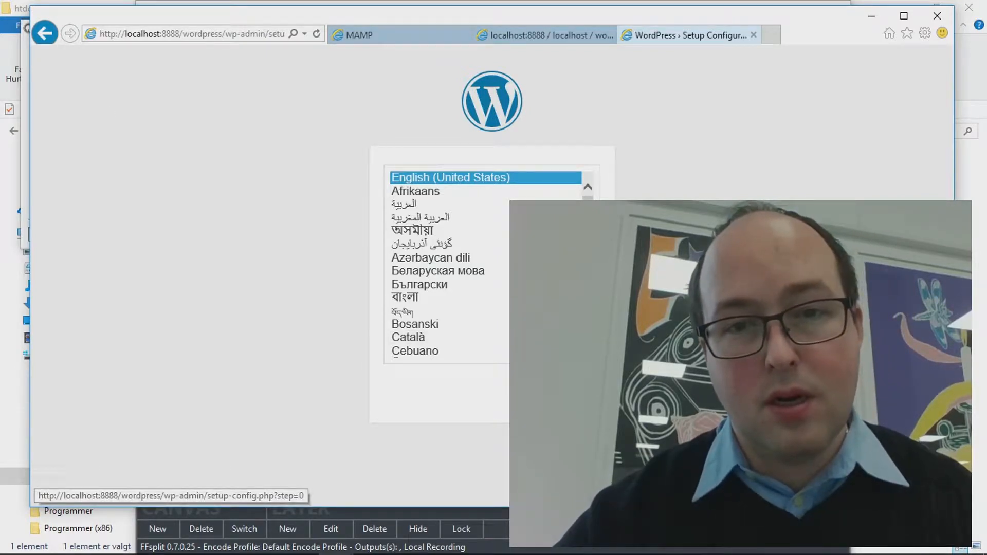
click(573, 393)
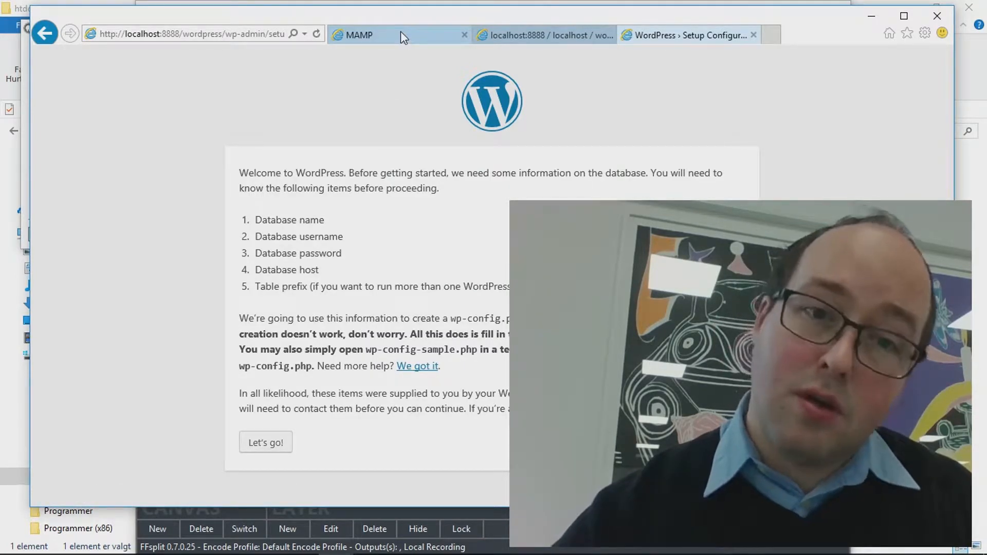
click(281, 445)
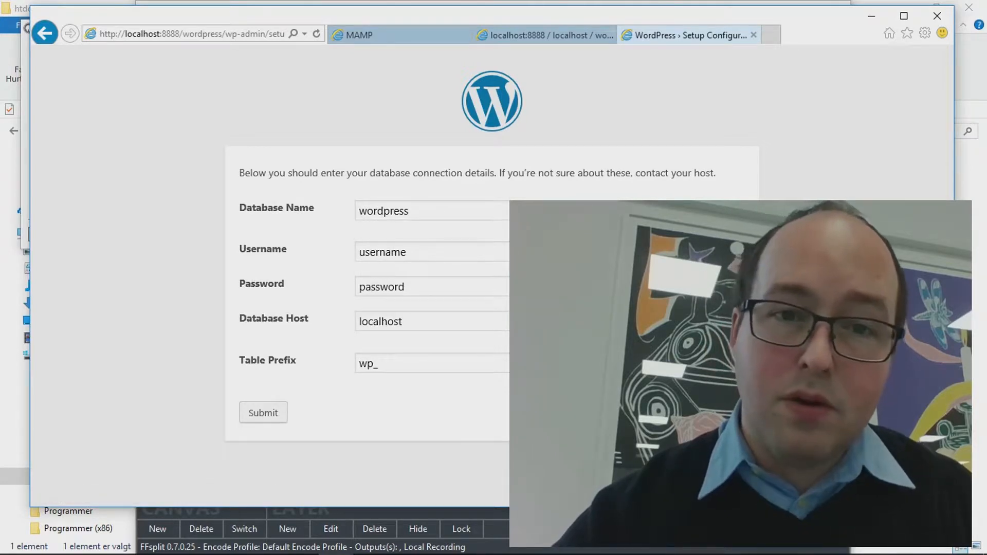
Enter username root and a password in the connection form, then submit it
double_click(353, 254)
text(root)
key(Tab)
text(r)
key(Tab)
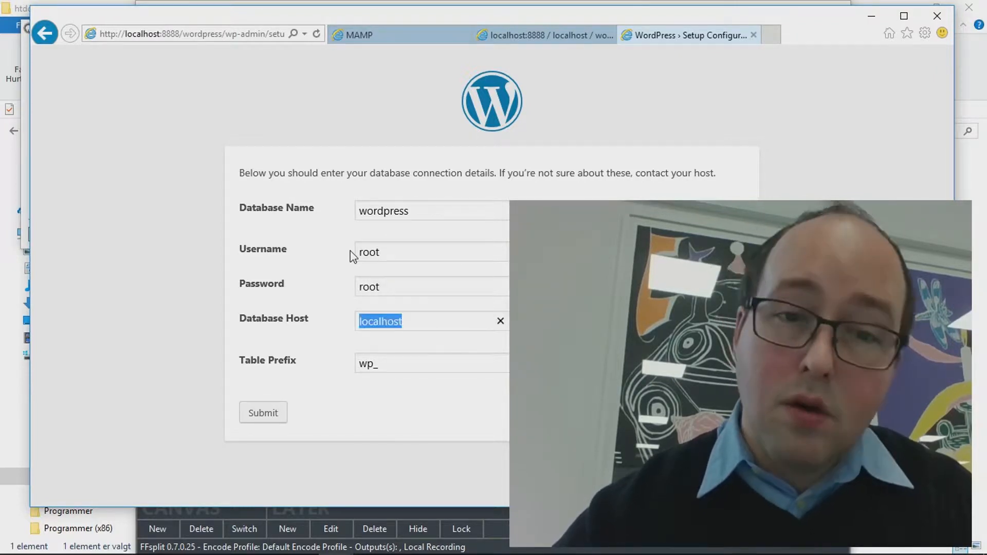
click(278, 419)
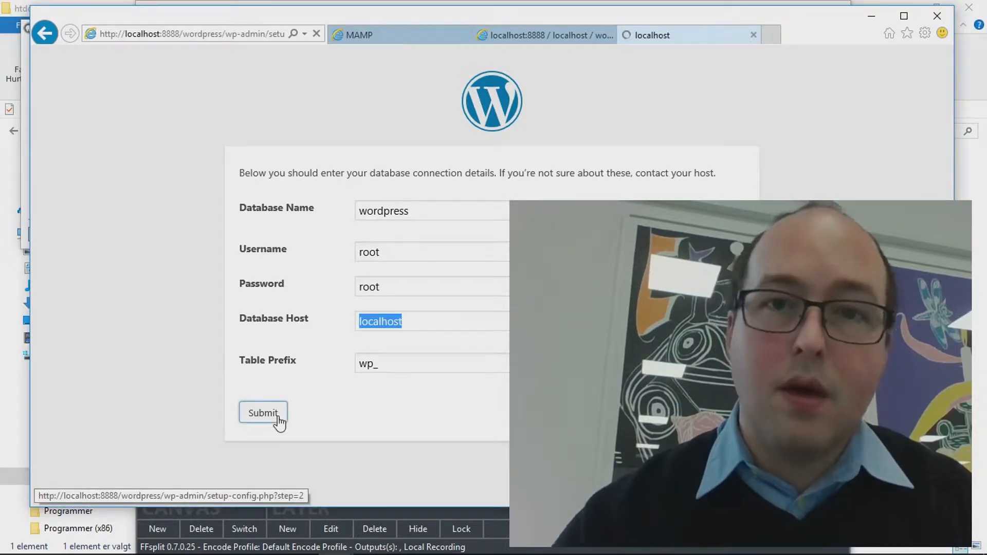
After the connection error, retry submitting the form with an empty database password
click(268, 342)
double_click(370, 287)
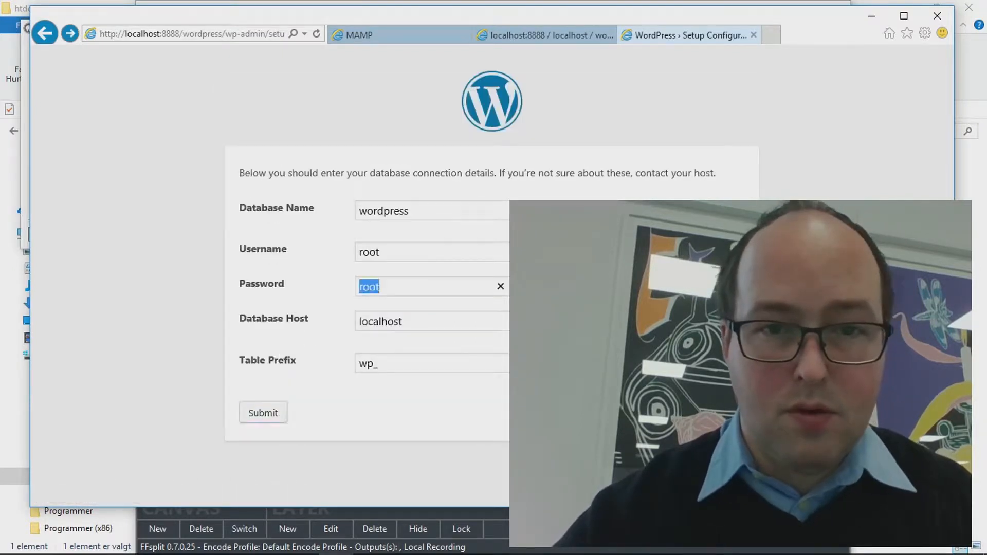
key(BackSpace)
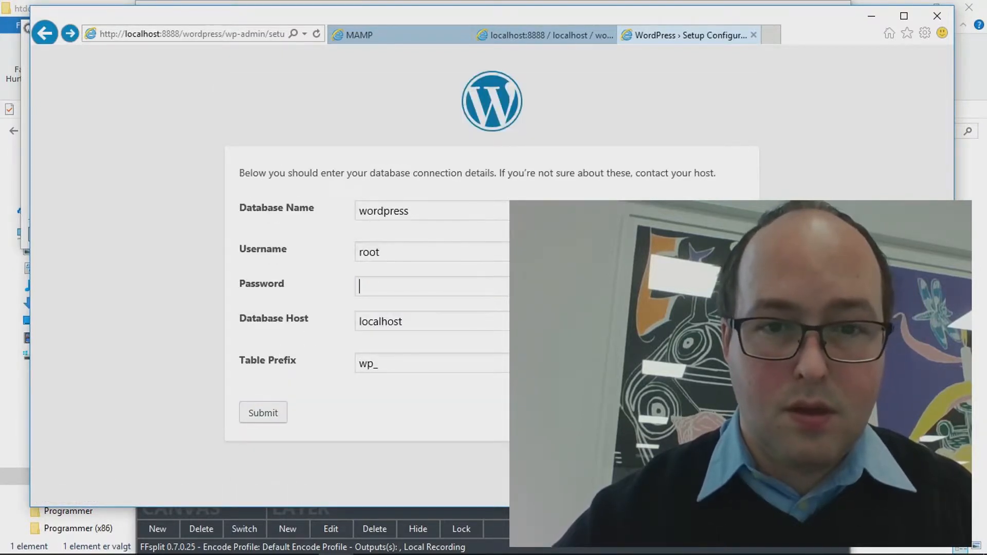
click(264, 413)
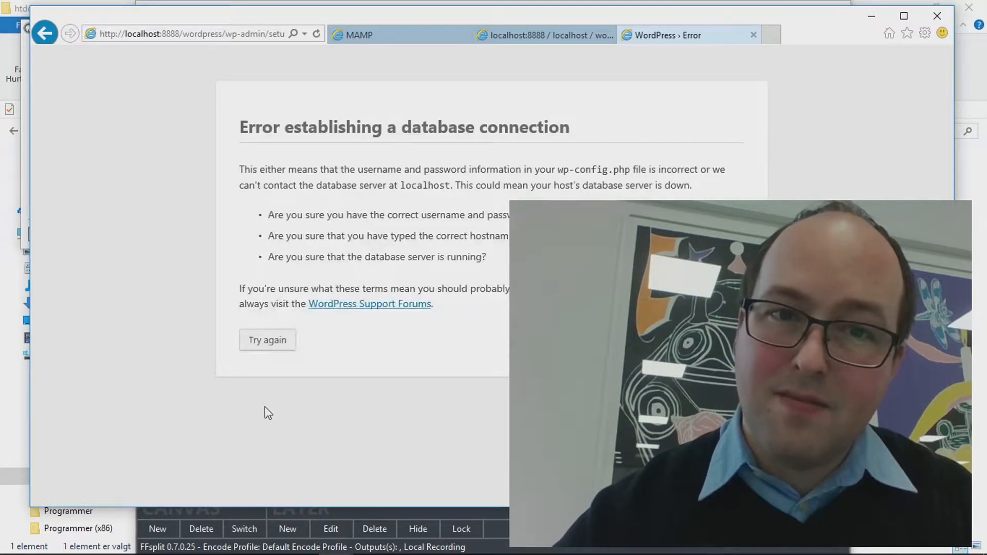
click(273, 341)
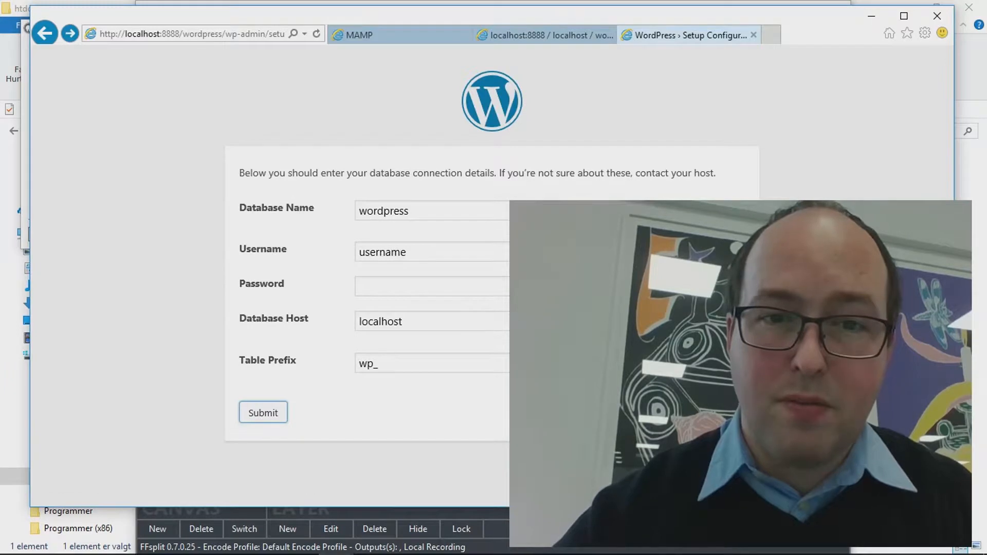
Re-enter username root and its password, set host to localhost:8889, and submit
double_click(414, 253)
text(root)
key(Tab)
text(root)
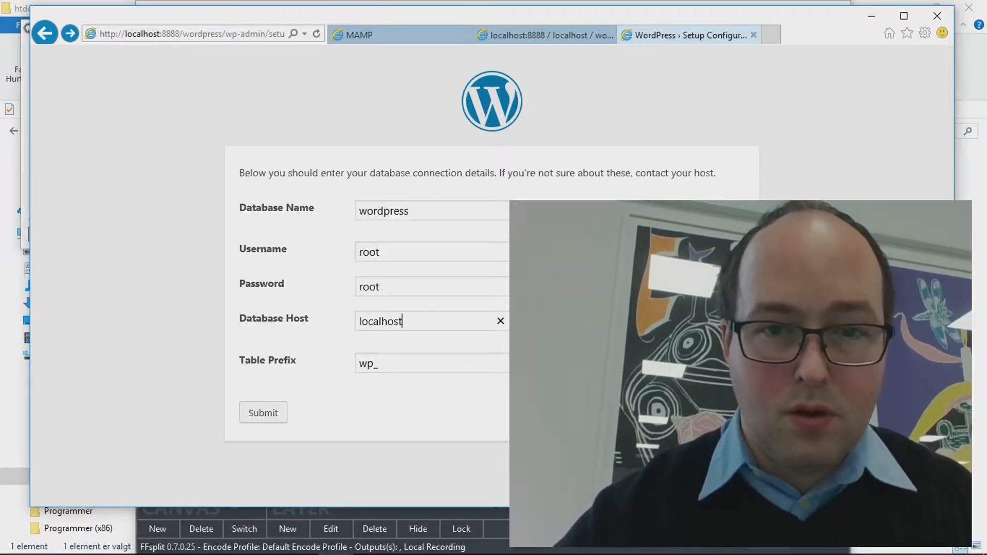
text(:)
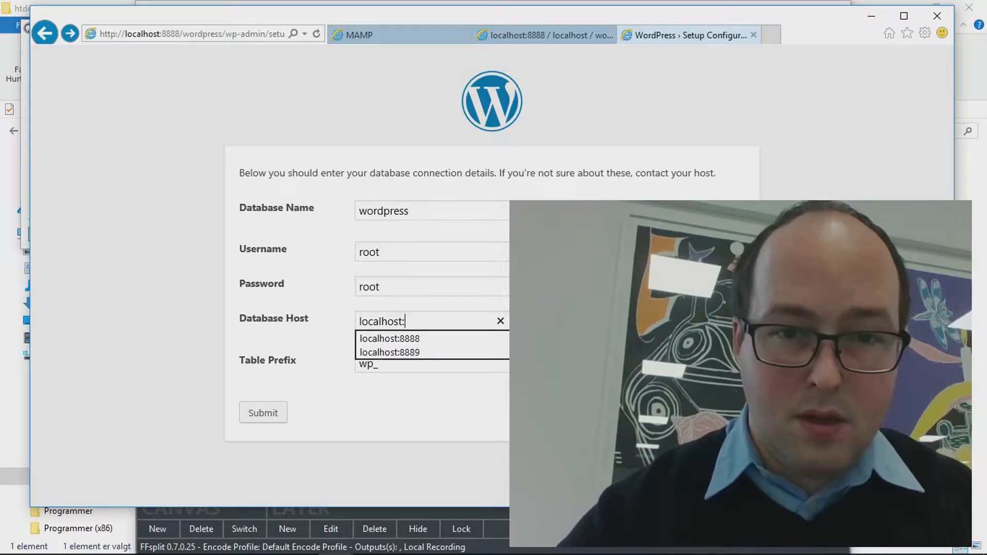
click(426, 351)
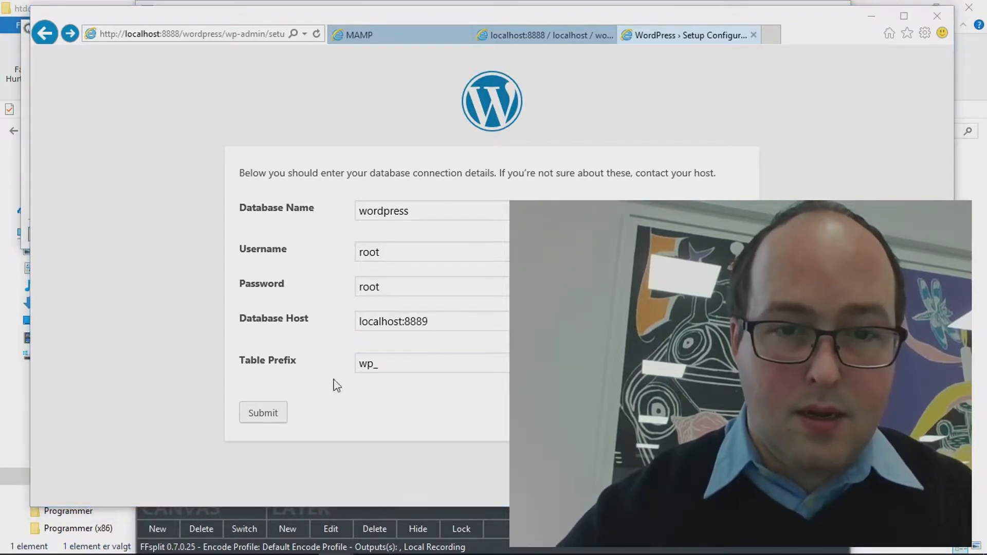
click(268, 413)
key(alt+Tab)
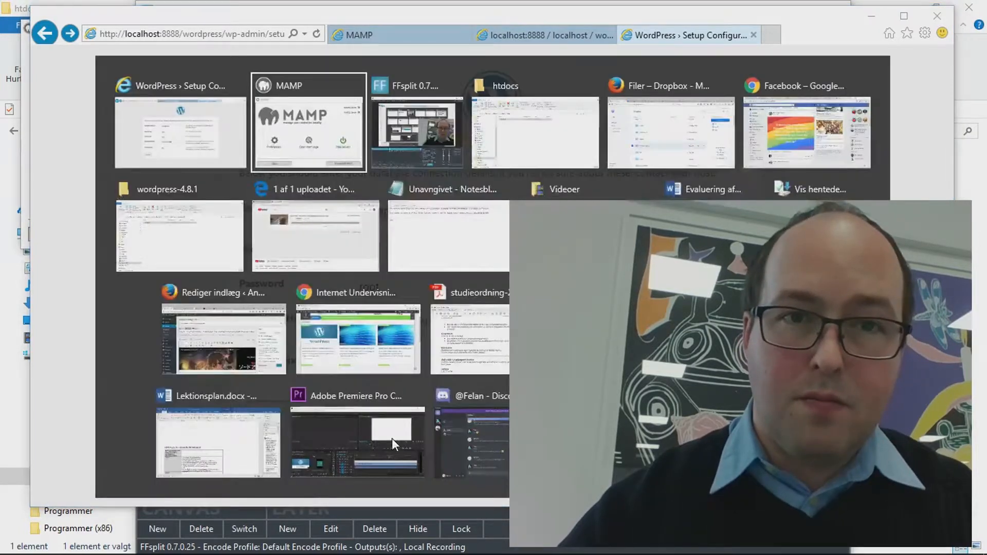
click(77, 175)
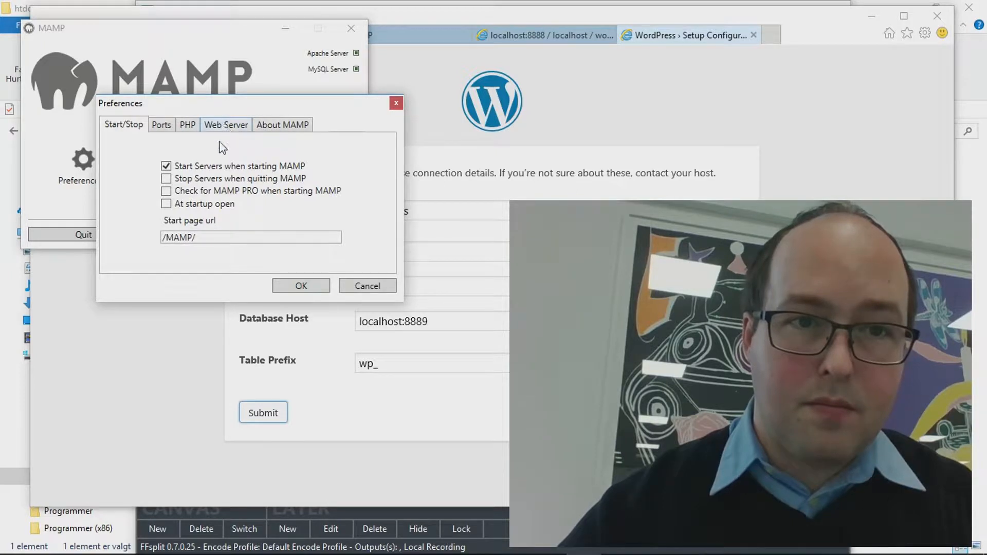
click(163, 125)
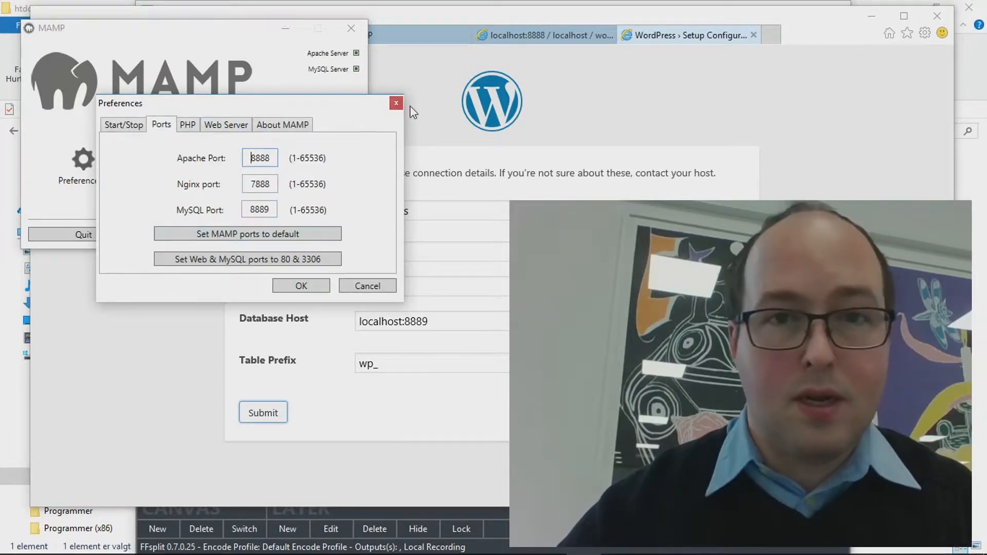
click(396, 105)
click(421, 84)
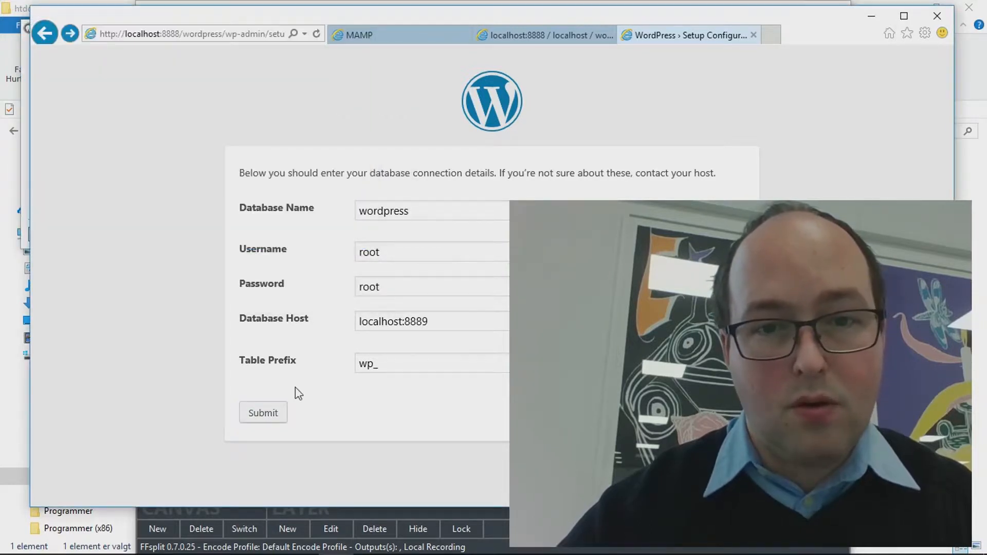
Submit the localhost:8889 connection details and run the WordPress installation
click(273, 414)
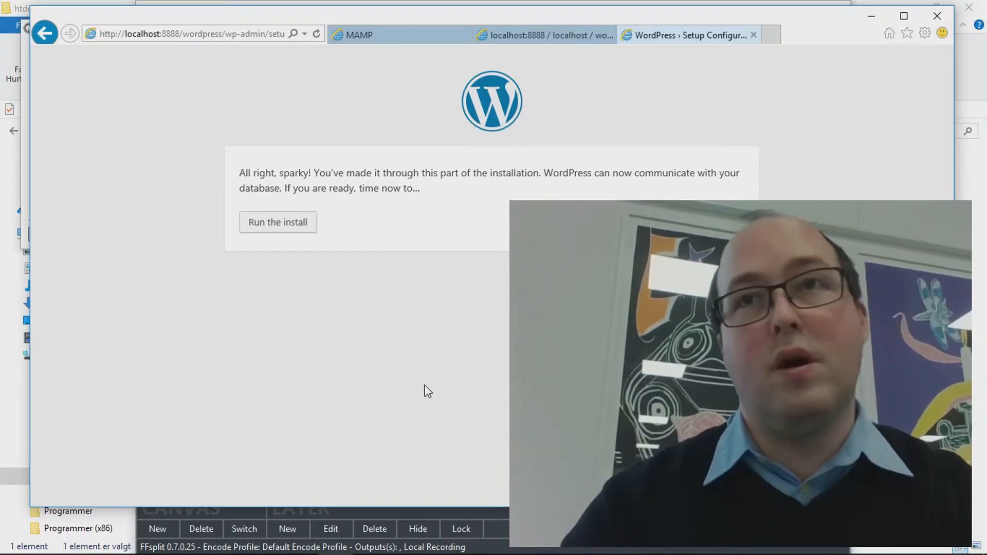
click(307, 226)
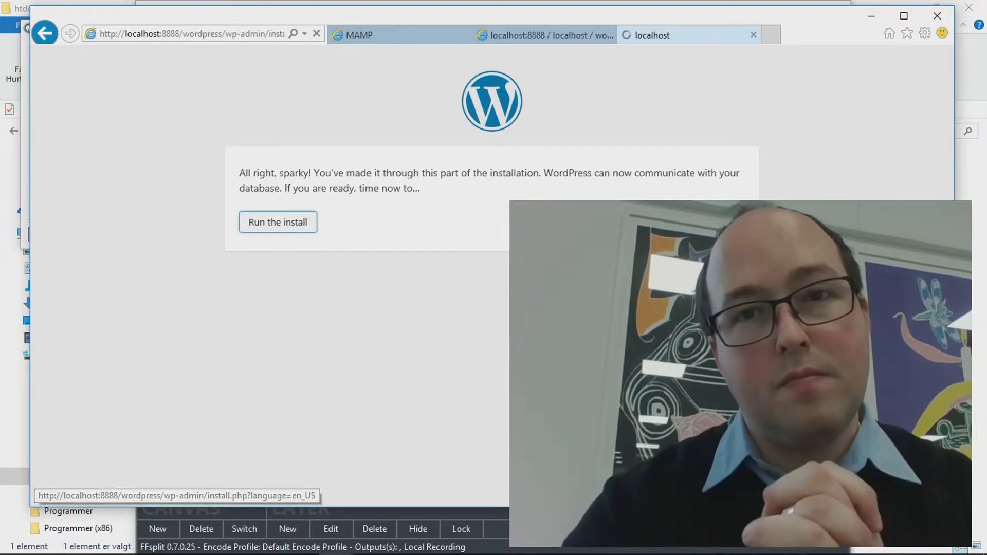
Enter 'WordPress Test' as the Site Title and fill in the admin username
scroll(310, 228, down, 3)
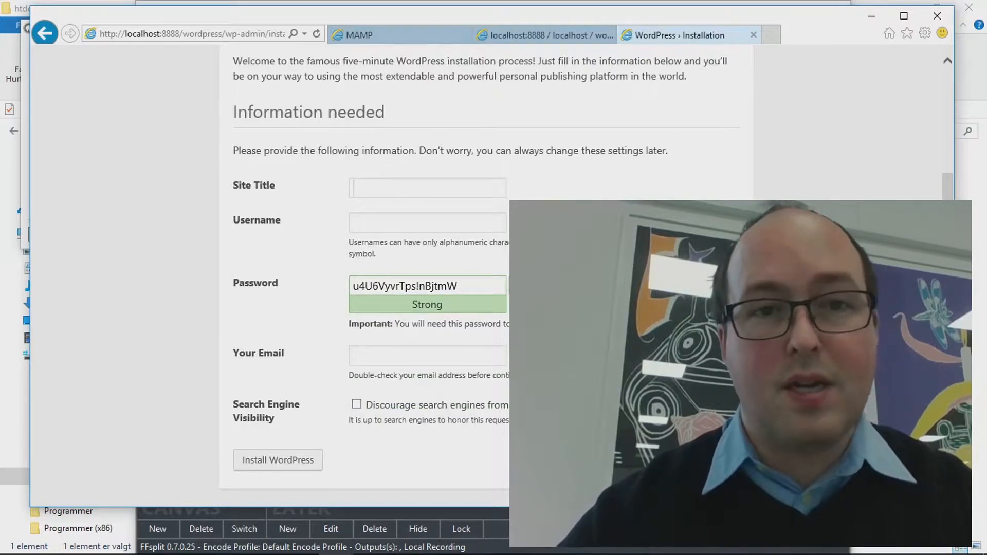
text(Wo)
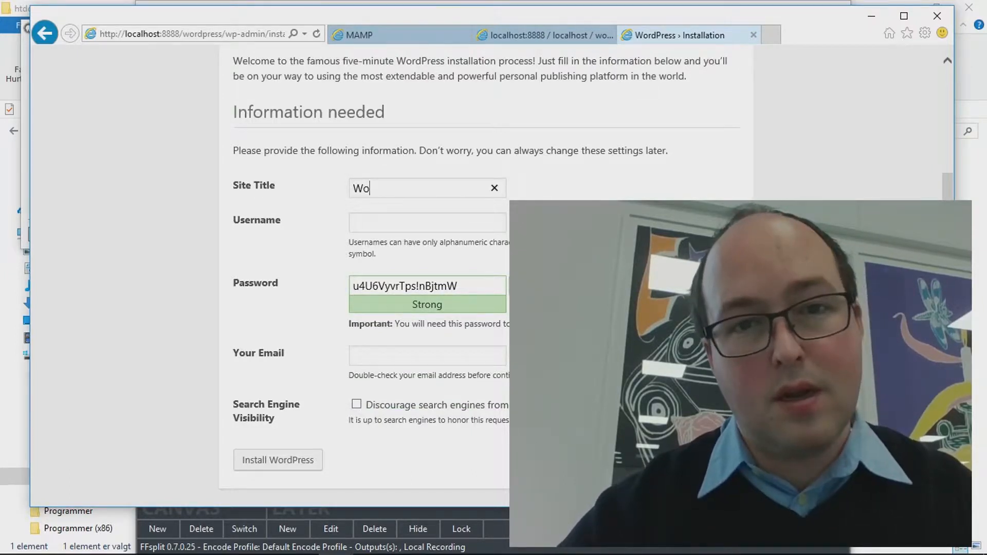
text(rdPress Tes)
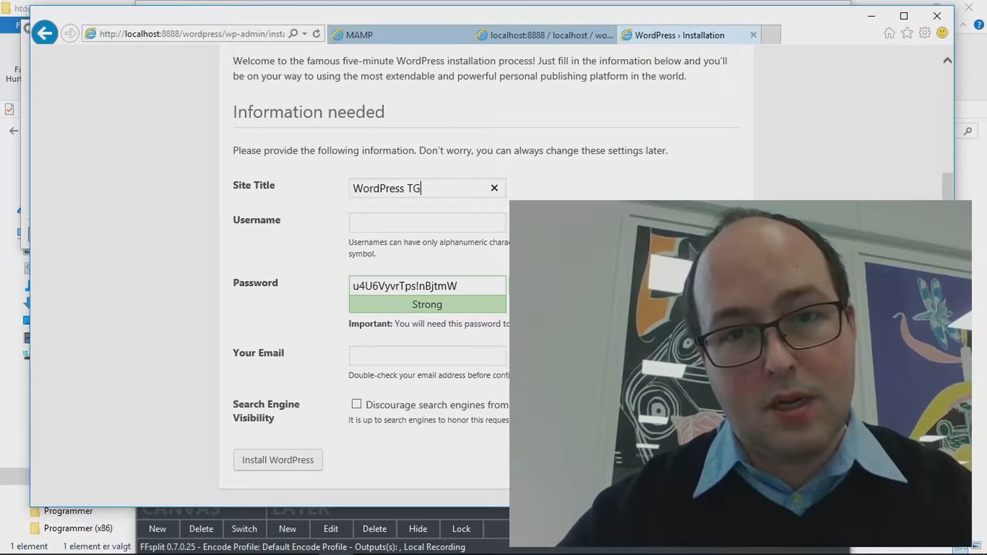
text(t)
key(Tab)
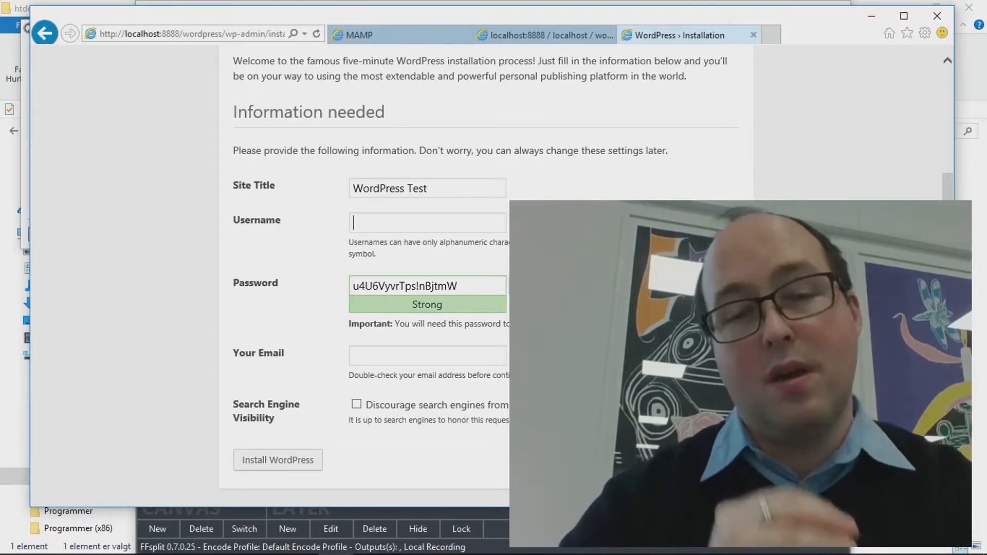
text(teacher)
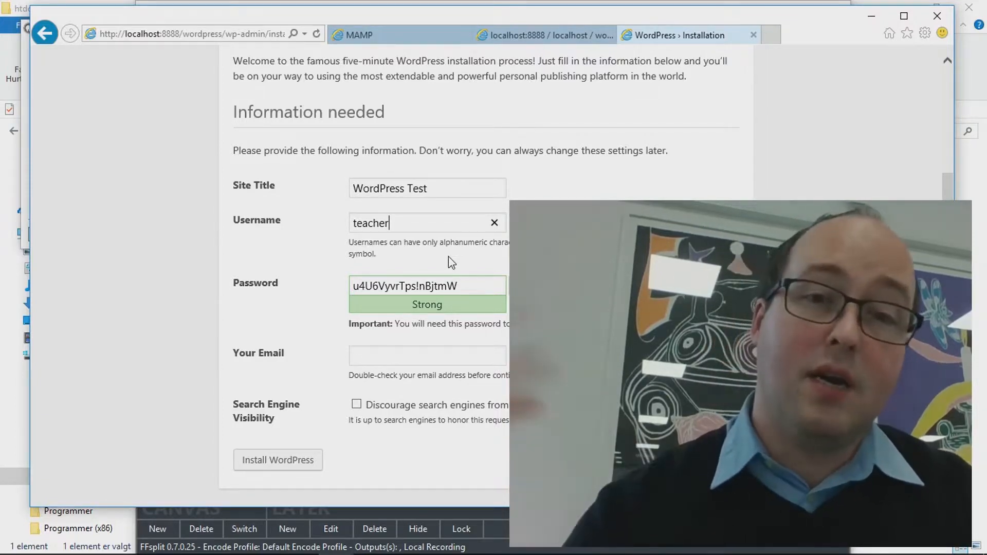
Copy the generated admin password into Notepad, then return to the install page
triple_click(443, 286)
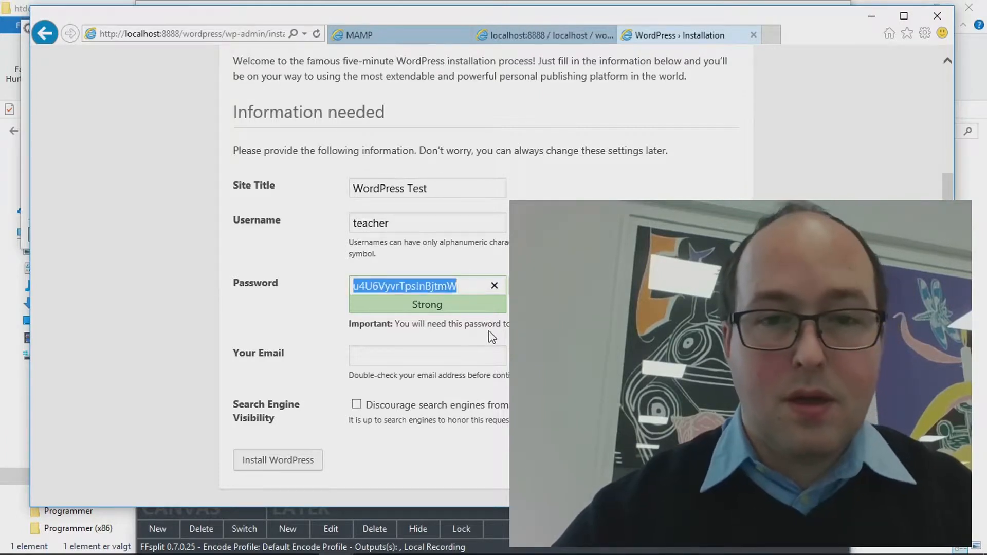
click(540, 349)
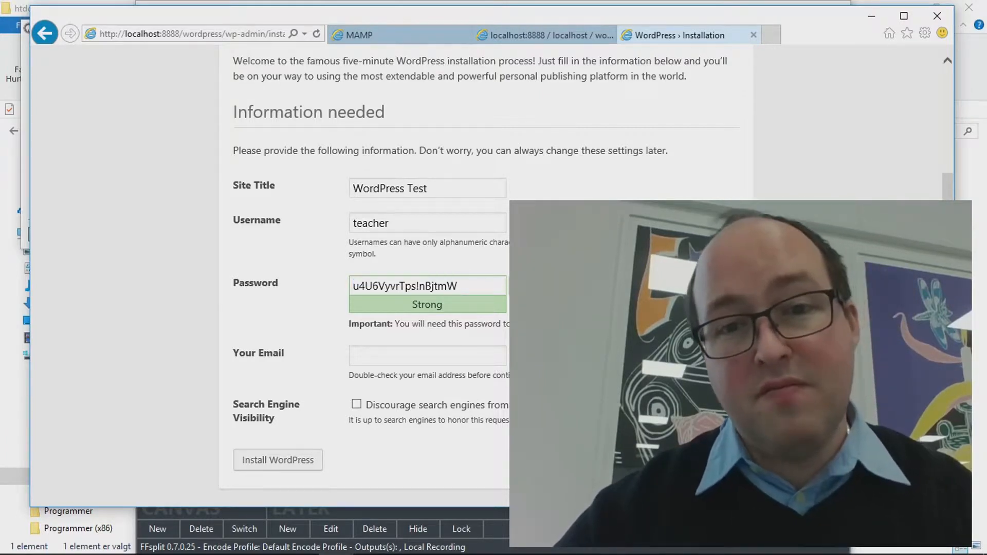
double_click(448, 287)
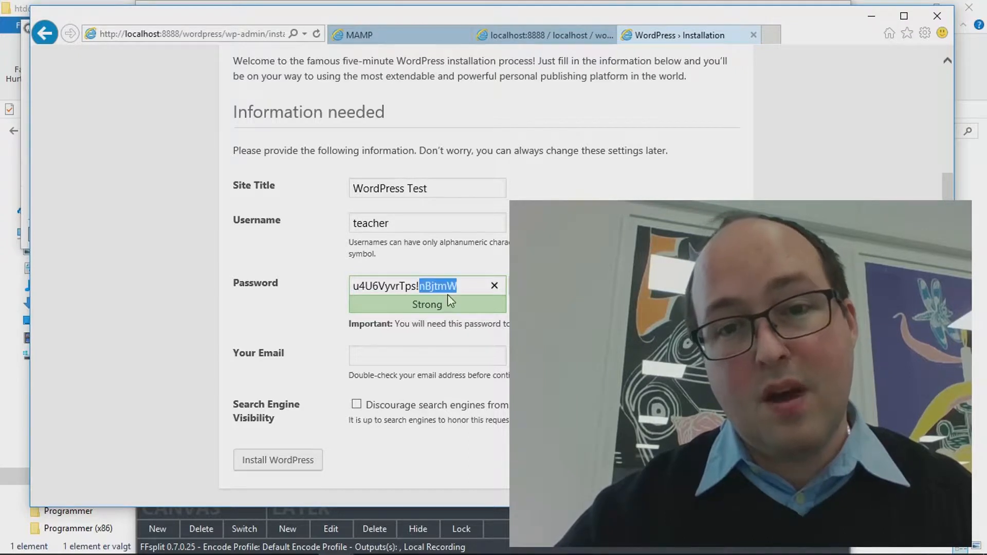
key(ctrl+a)
key(ctrl+c)
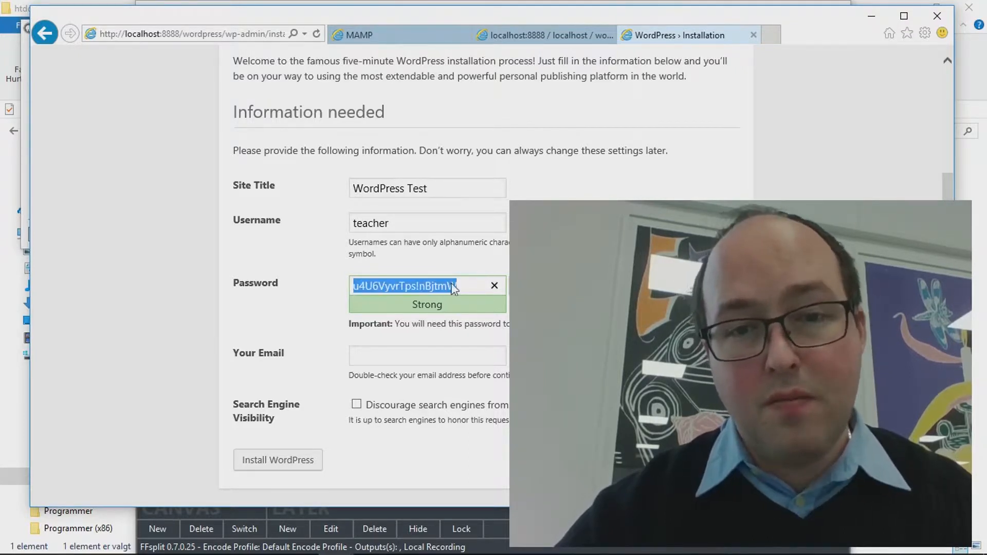
click(481, 546)
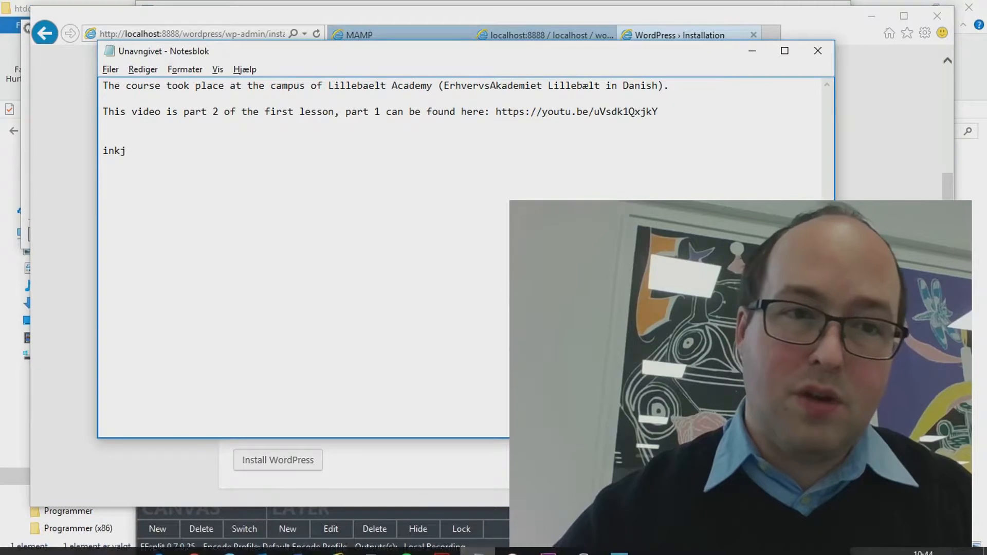
key(ctrl+v)
key(alt+Tab)
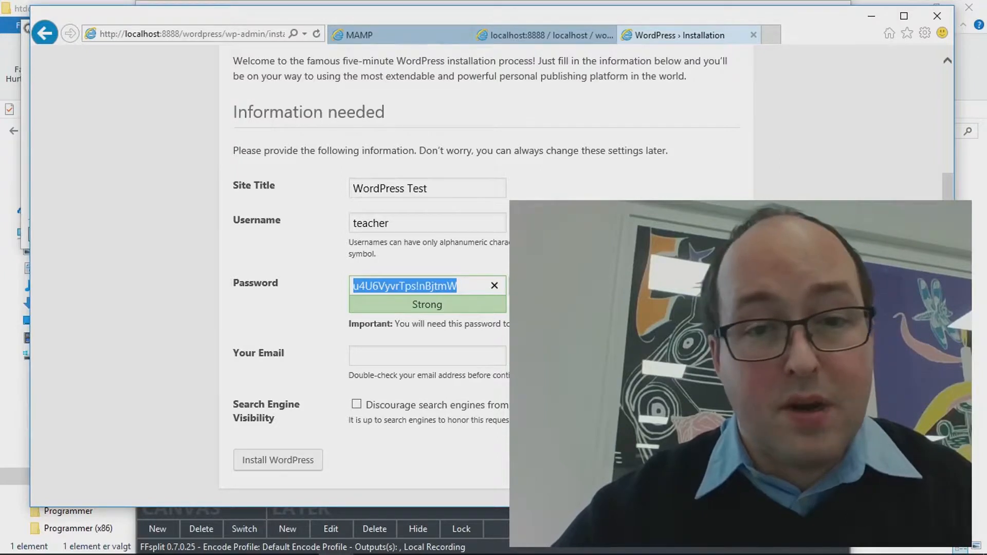
Fill in the admin e-mail address and run the WordPress installation
click(354, 355)
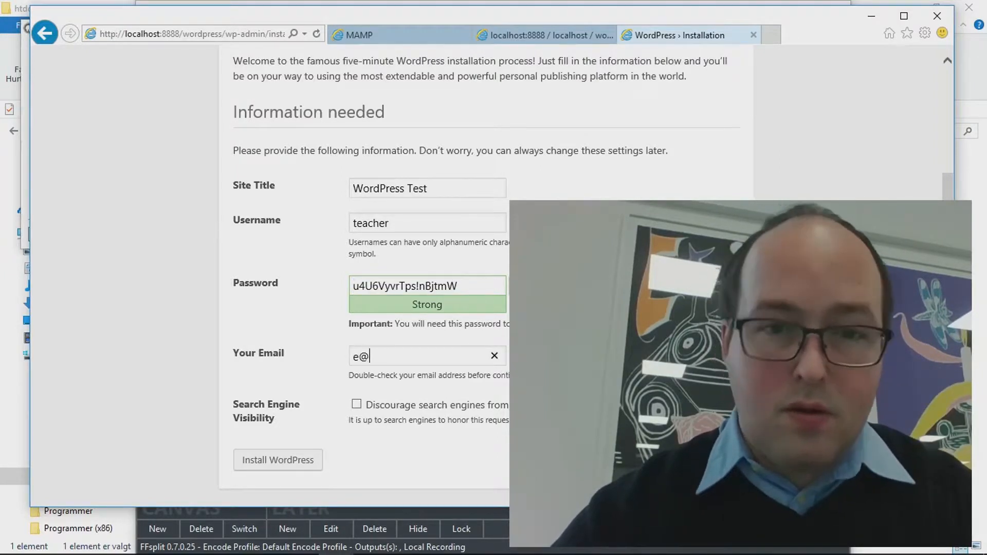
text(e@i)
key(BackSpace)
key(BackSpace)
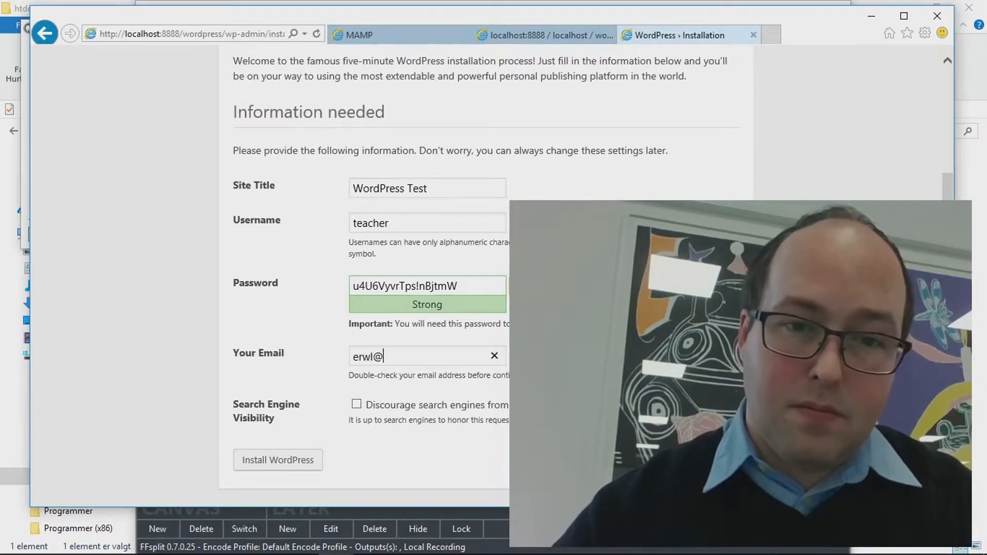
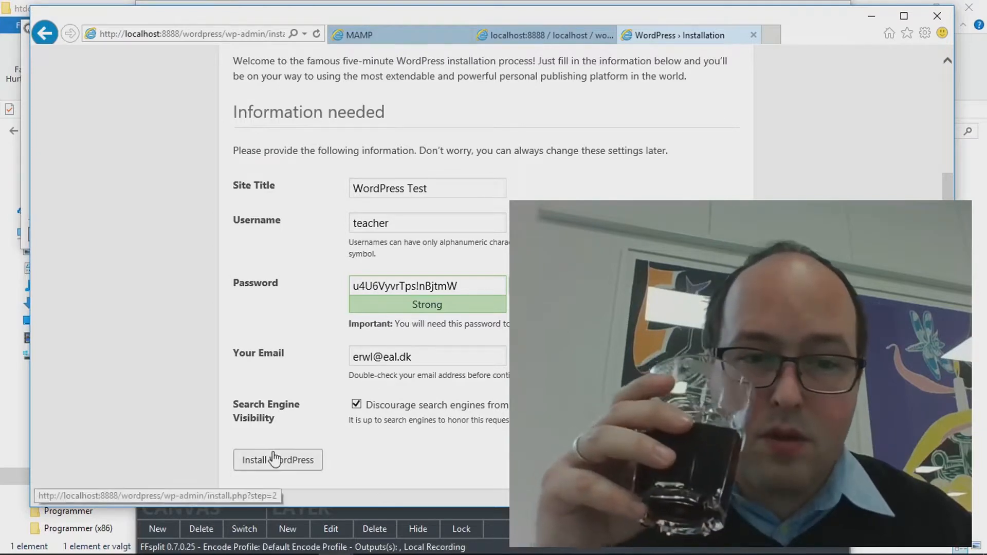
click(276, 465)
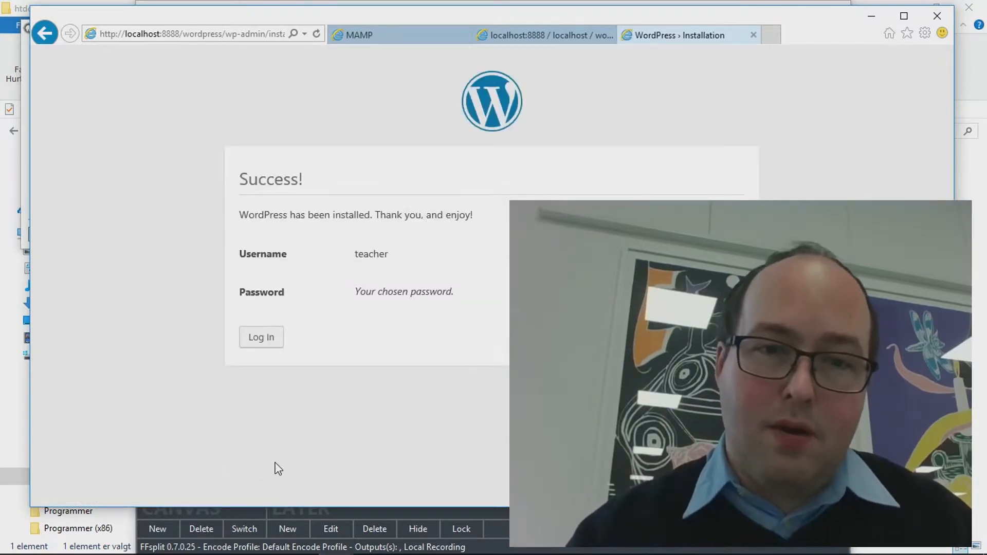
Log in as teacher with the pasted password, with Remember Me ticked
click(269, 338)
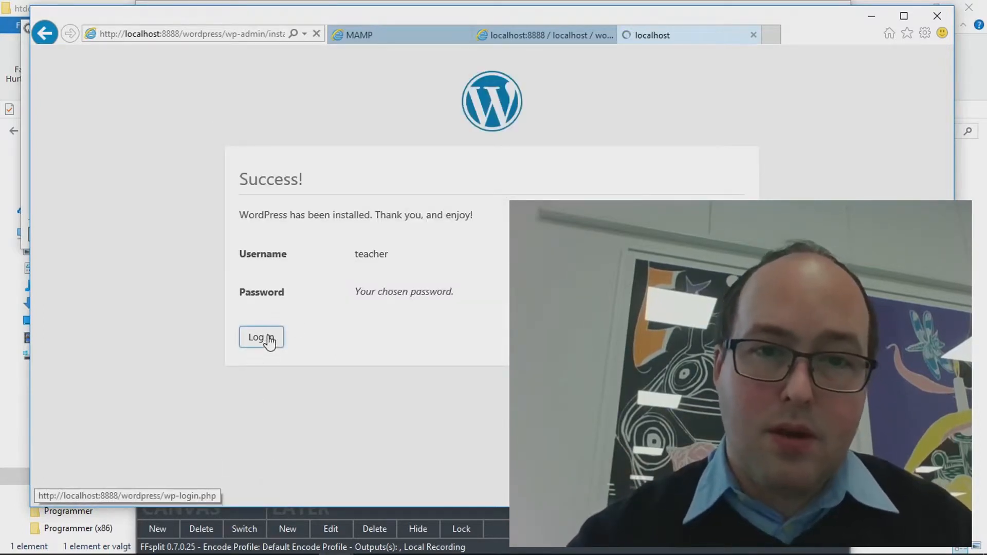
text(teacher)
key(Tab)
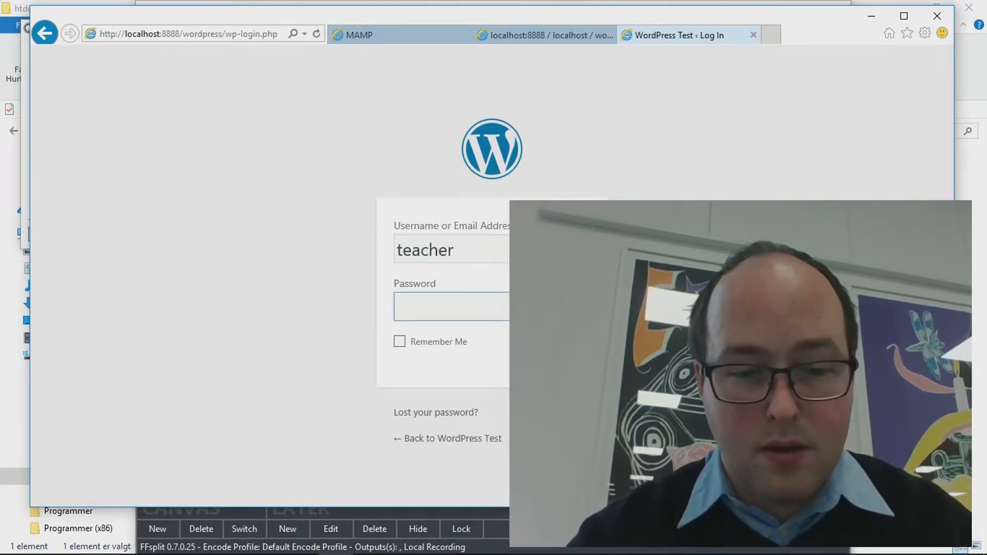
key(ctrl+v)
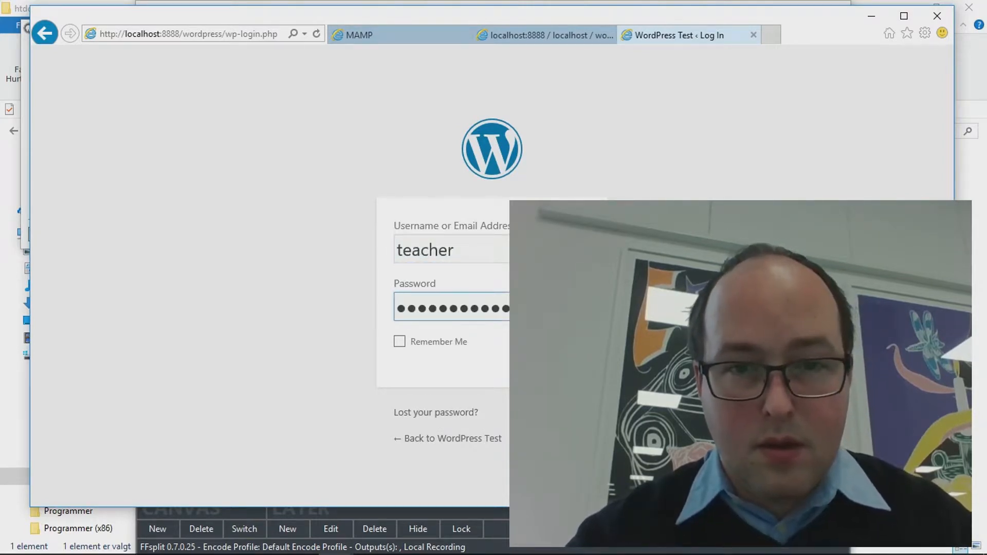
click(400, 341)
key(Return)
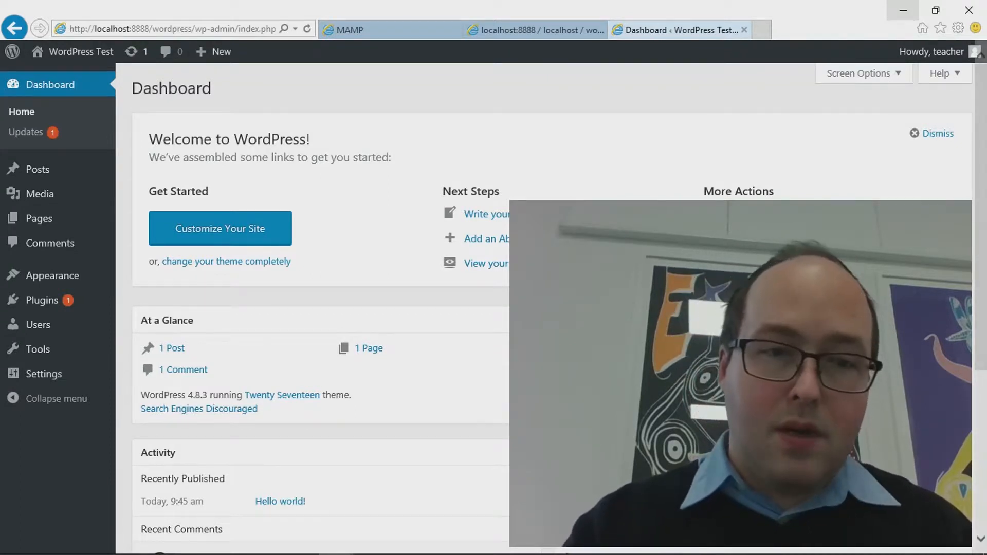
Open the Posts list from the Dashboard's '1 Post' link in At a Glance
scroll(495, 393, down, 1)
scroll(491, 388, down, 1)
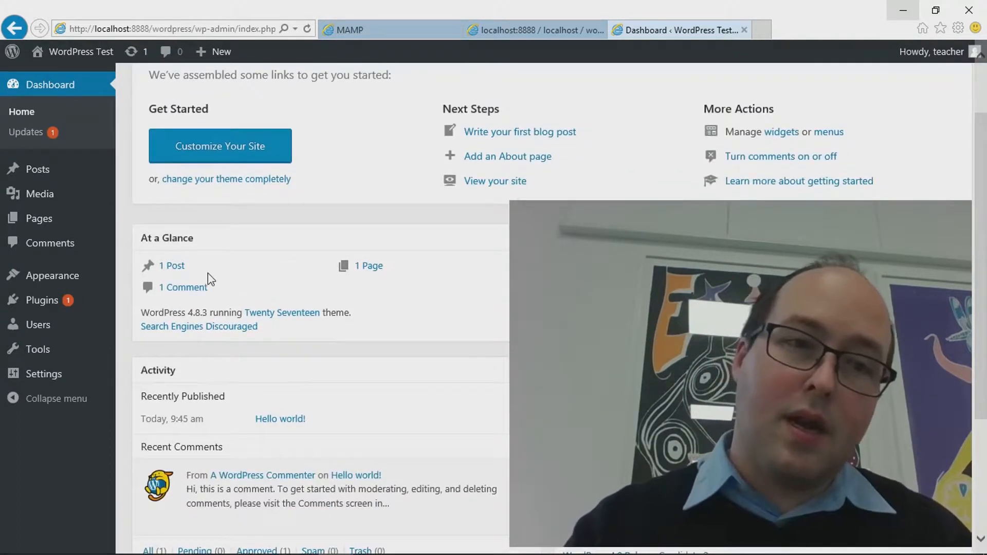
scroll(180, 233, up, 2)
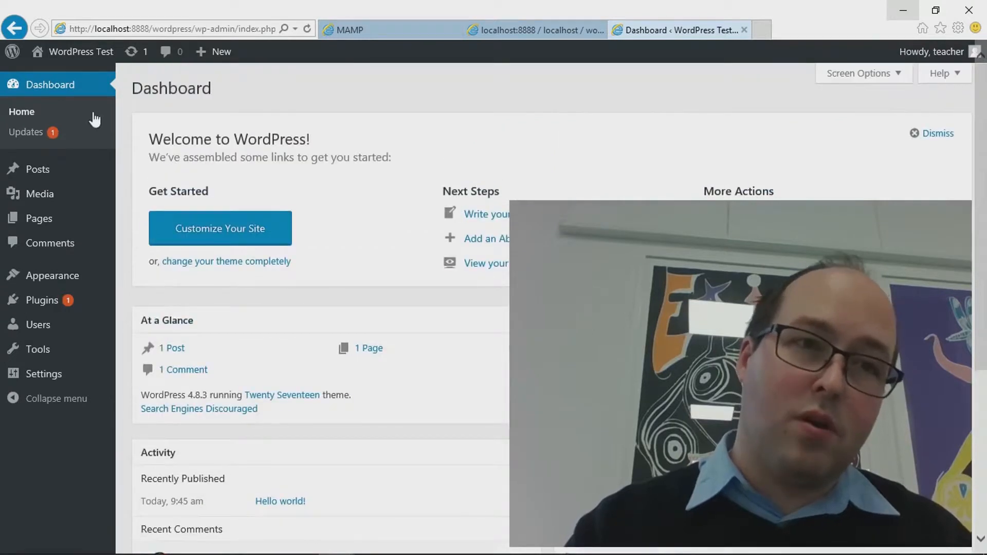
scroll(203, 274, down, 3)
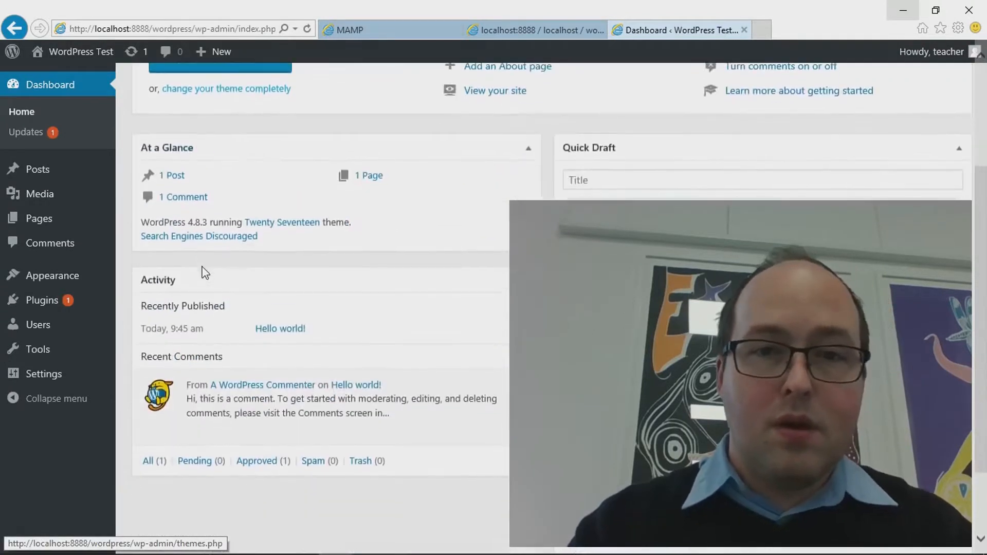
scroll(203, 273, up, 1)
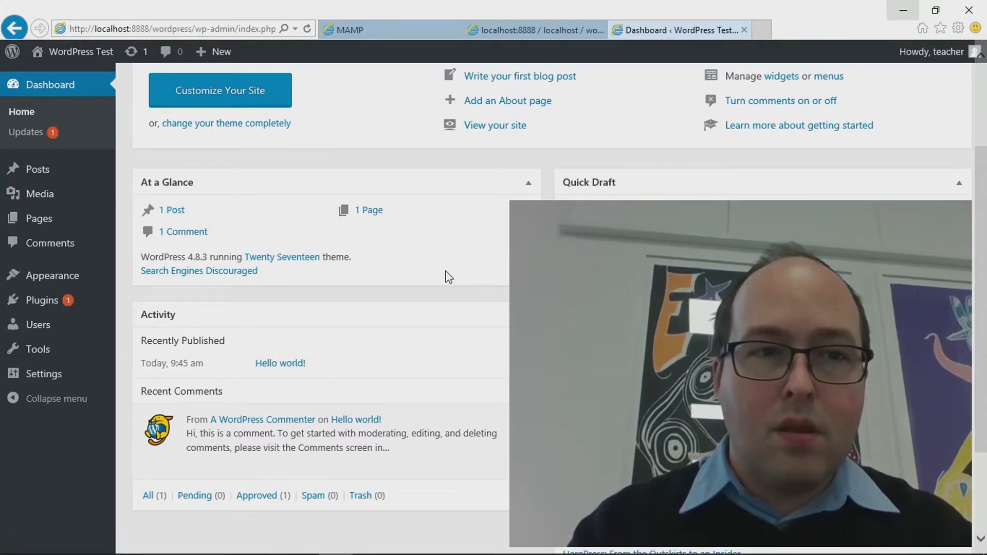
click(181, 210)
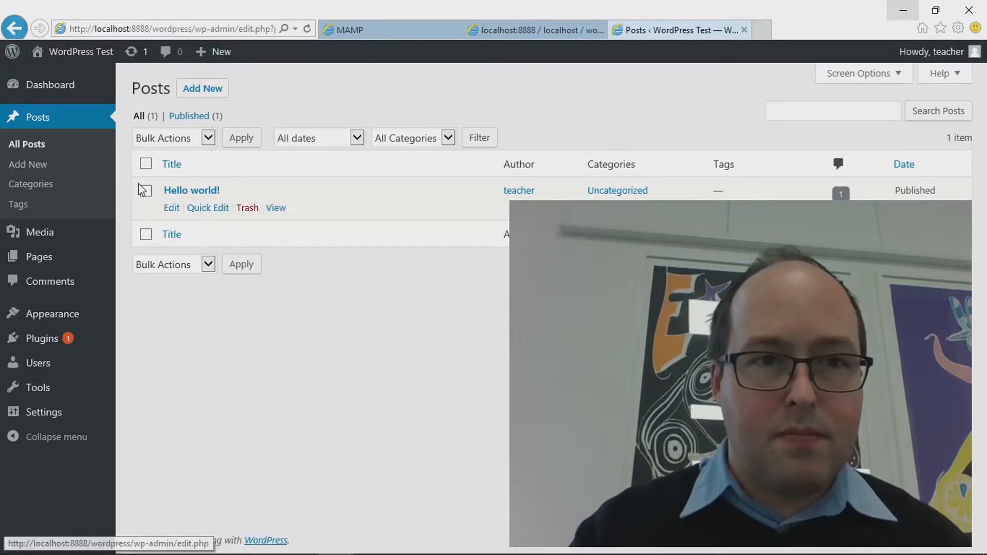
Tick select-all in the Posts list, then go back to the Dashboard and browse it
click(147, 163)
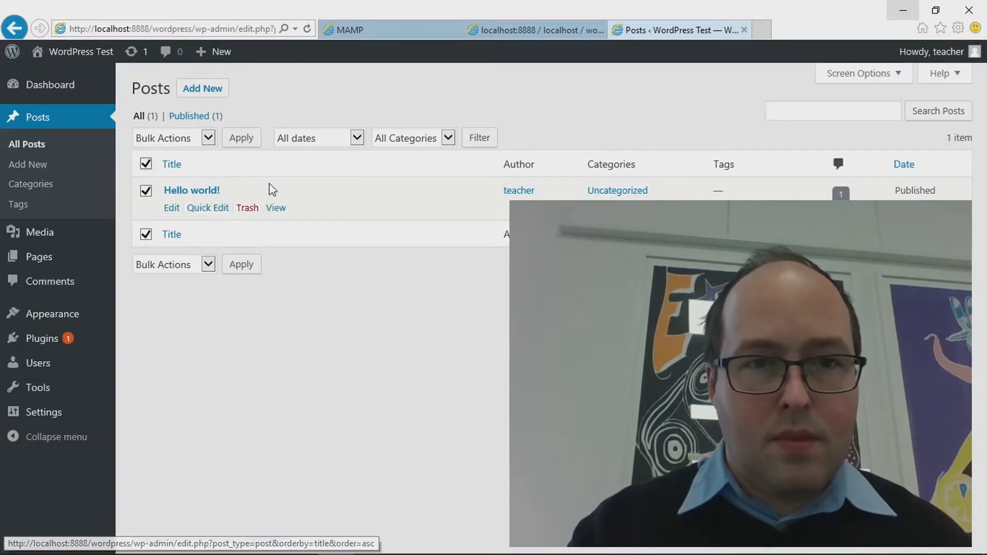
click(15, 29)
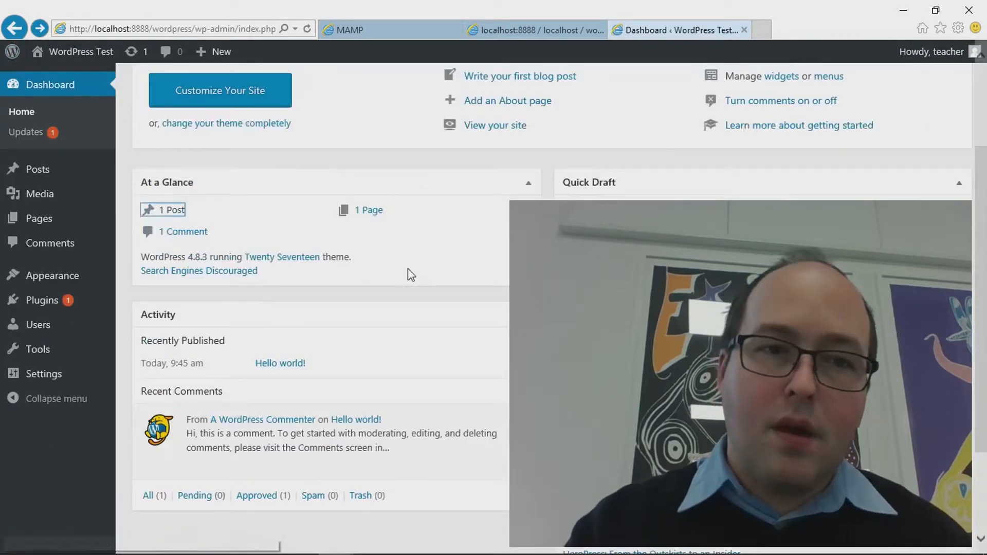
scroll(372, 278, down, 3)
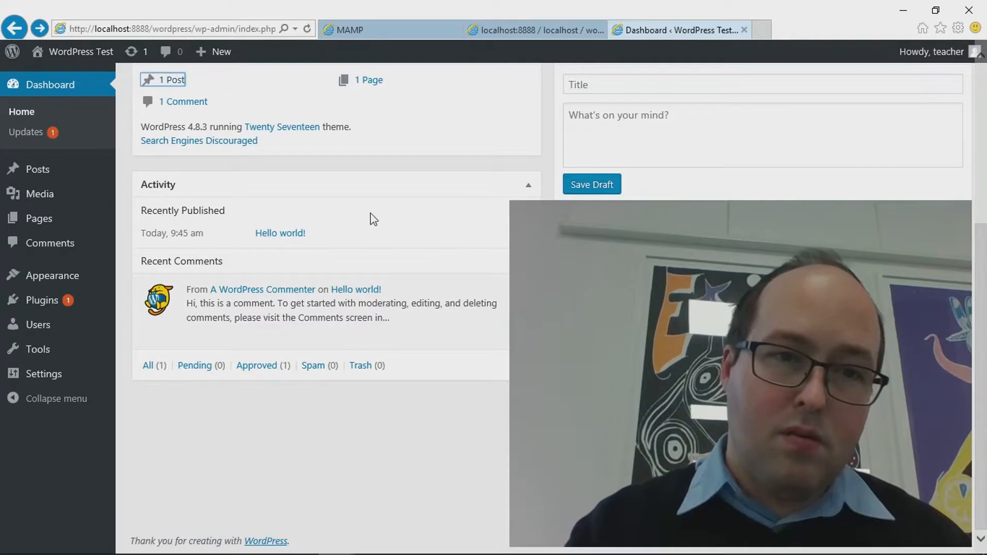
scroll(383, 232, up, 1)
scroll(383, 232, up, 3)
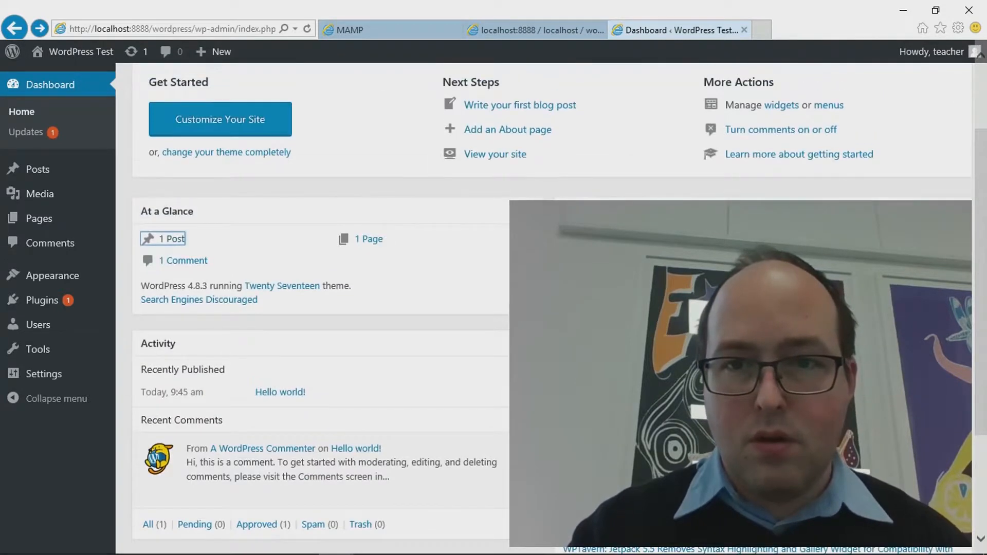
scroll(372, 278, down, 2)
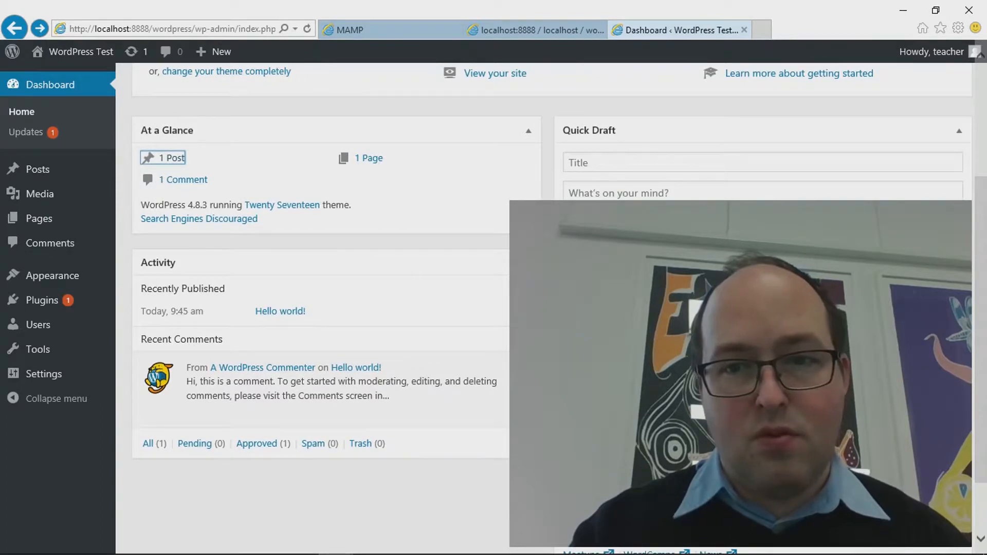
scroll(329, 278, down, 2)
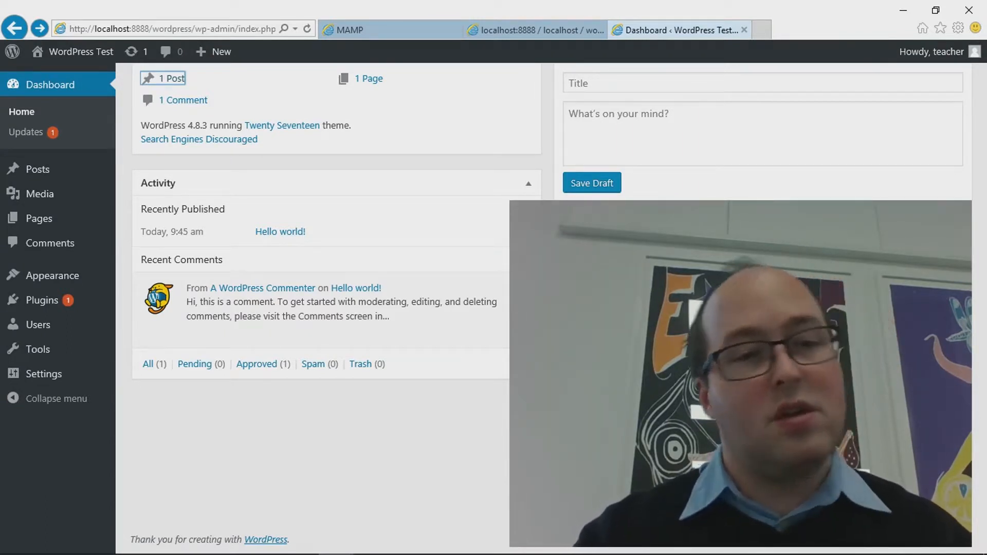
scroll(494, 308, up, 1)
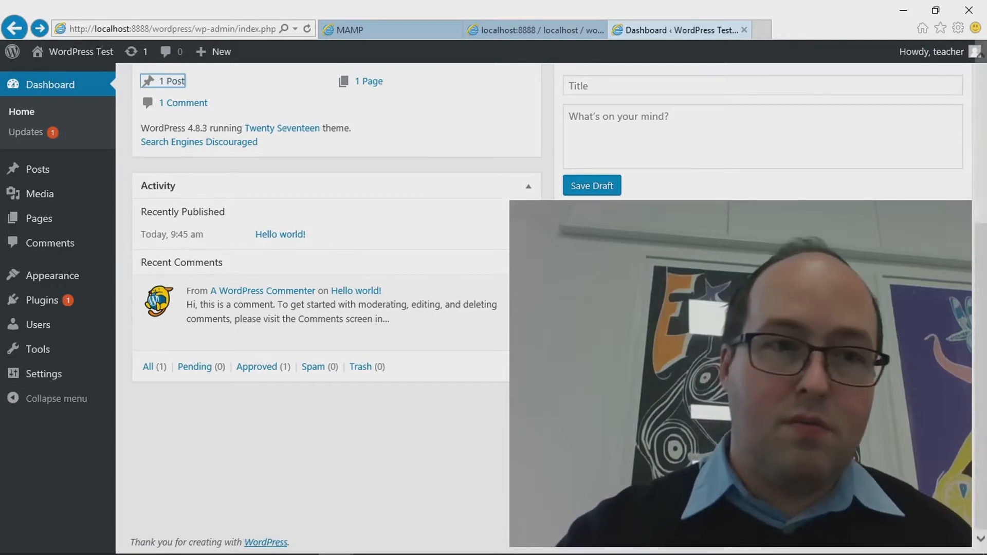
scroll(437, 231, up, 5)
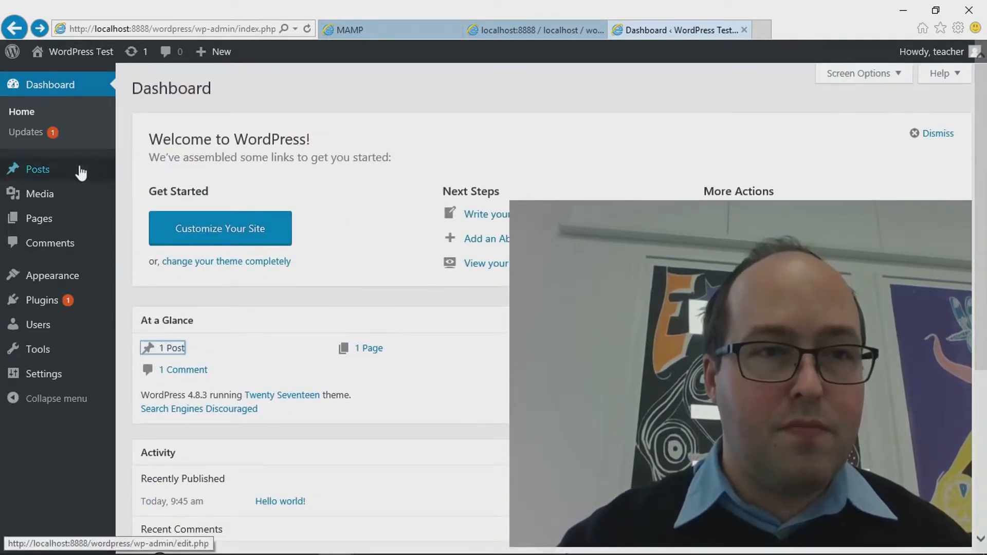
On the Updates page, tick Akismet Anti-Spam 3.3.3 for updating to 4.0.1
click(40, 139)
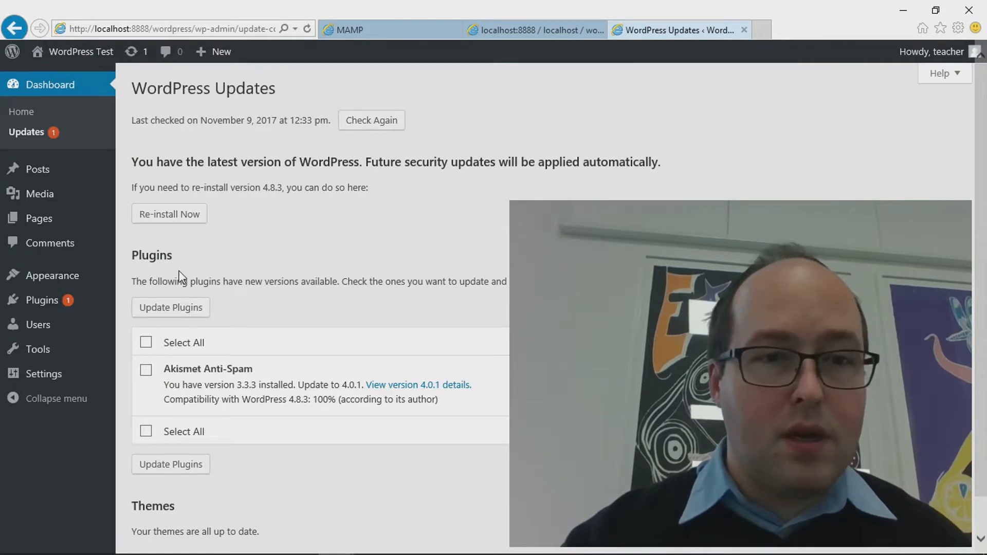
scroll(182, 273, down, 1)
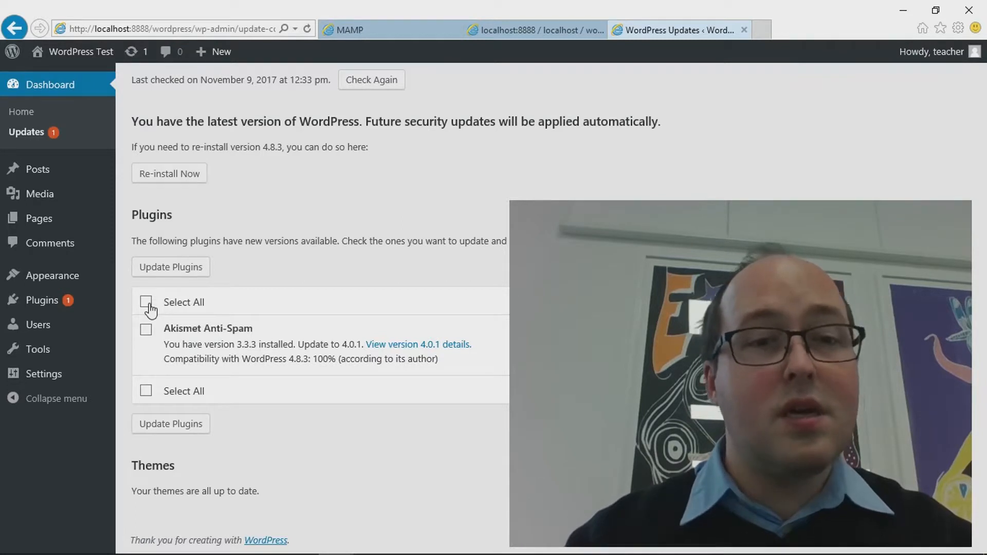
click(146, 302)
Start the Akismet plugin update, then open a blank Add New Post editor in a new tab
mouse_move(69, 193)
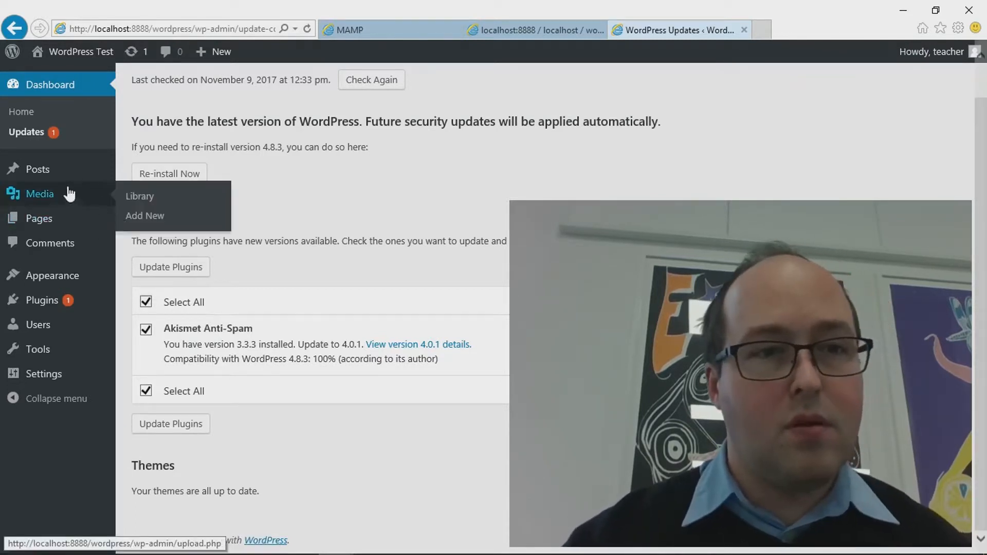
click(185, 271)
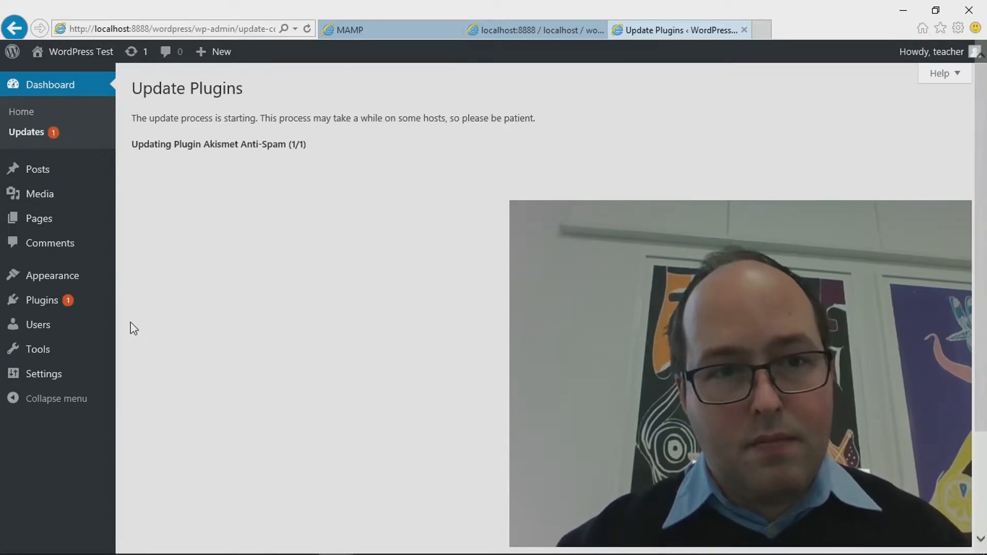
mouse_move(78, 173)
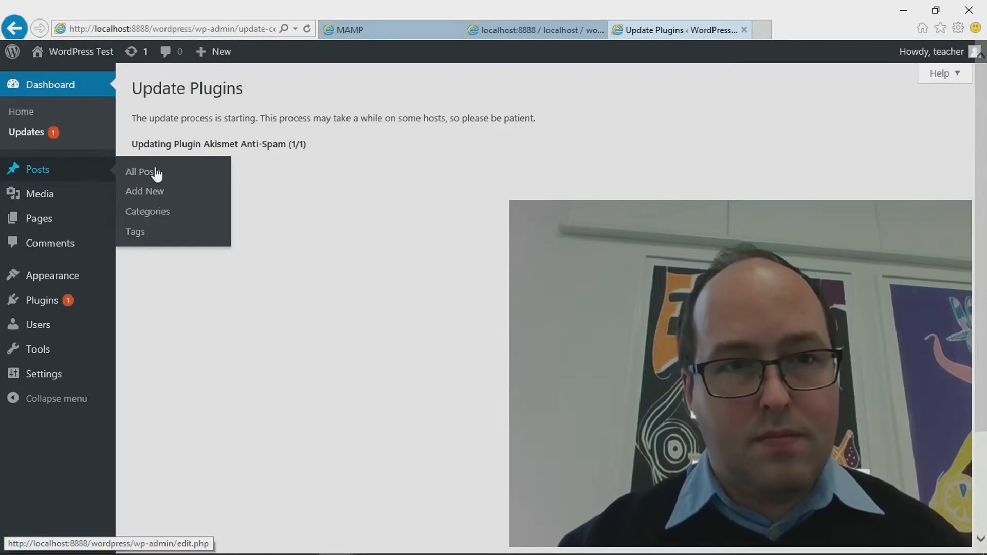
middle_click(71, 176)
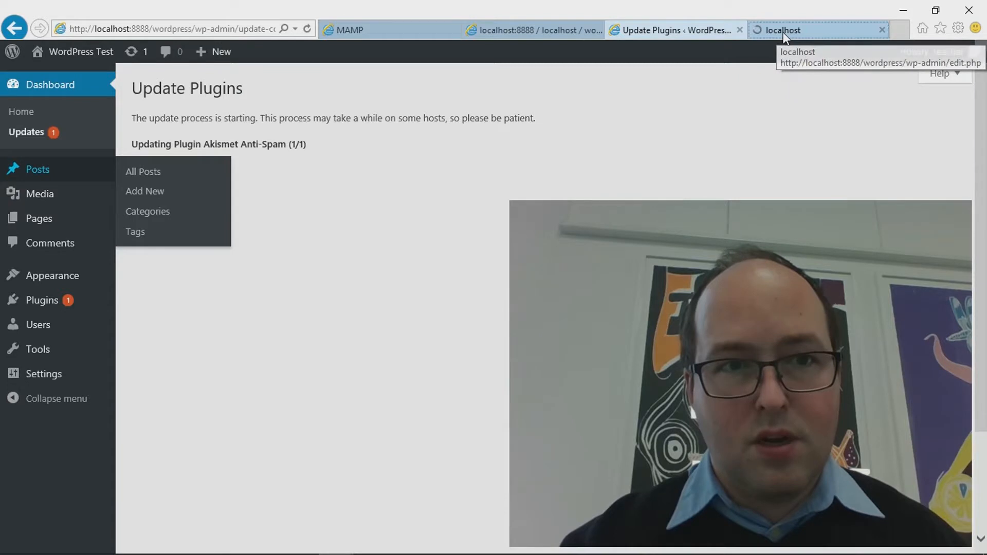
click(782, 32)
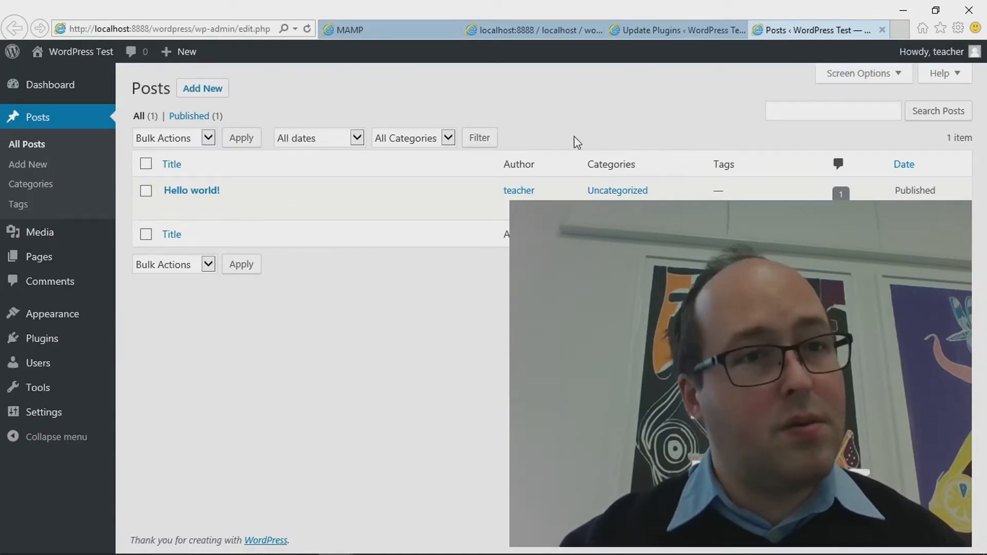
click(204, 95)
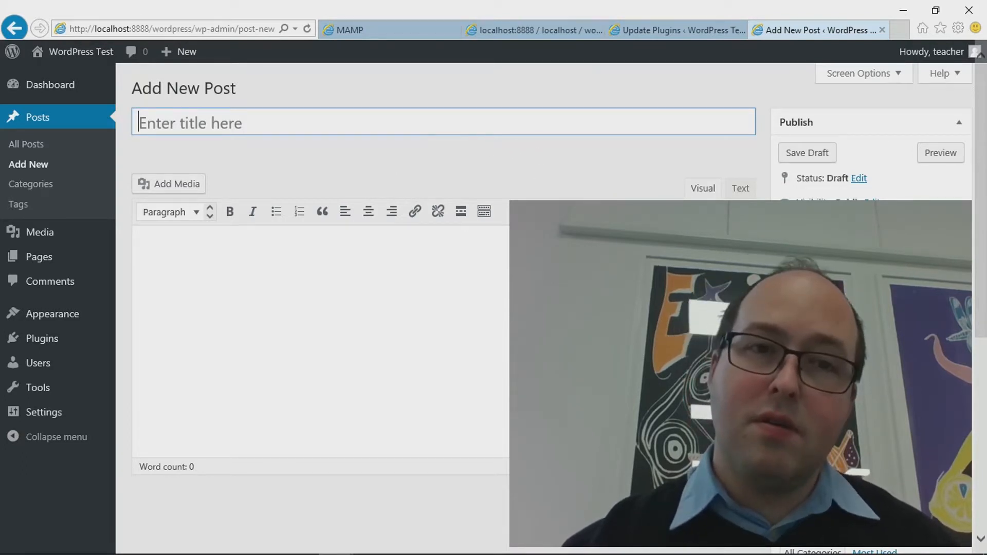
Open the Add Media window and cancel choosing a file to upload from the computer
scroll(322, 177, down, 1)
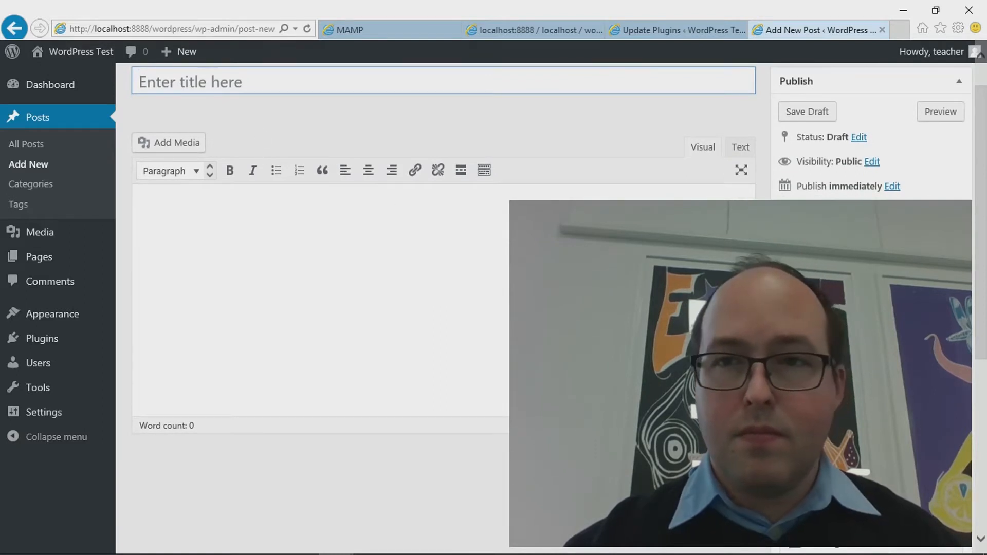
scroll(323, 175, up, 1)
click(188, 181)
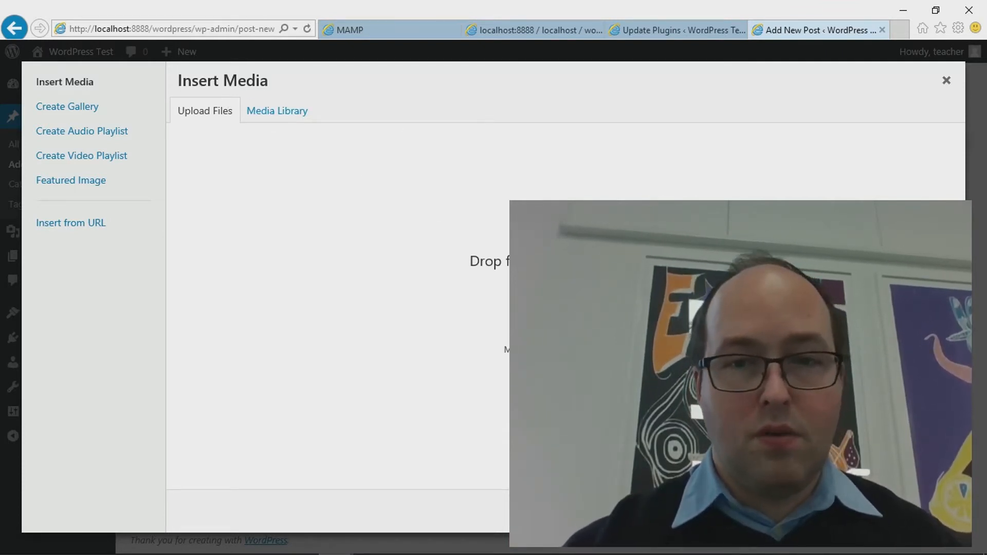
click(565, 306)
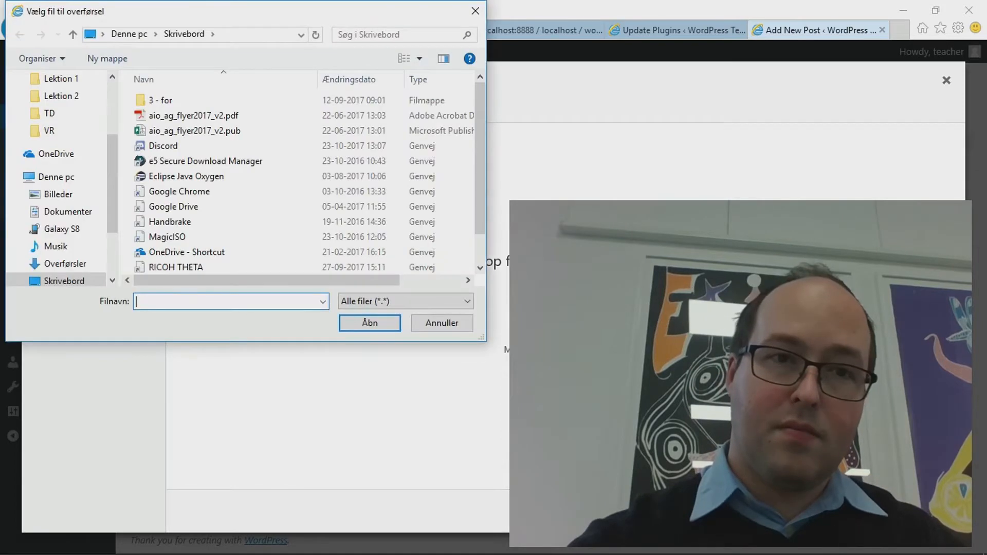
scroll(293, 117, down, 1)
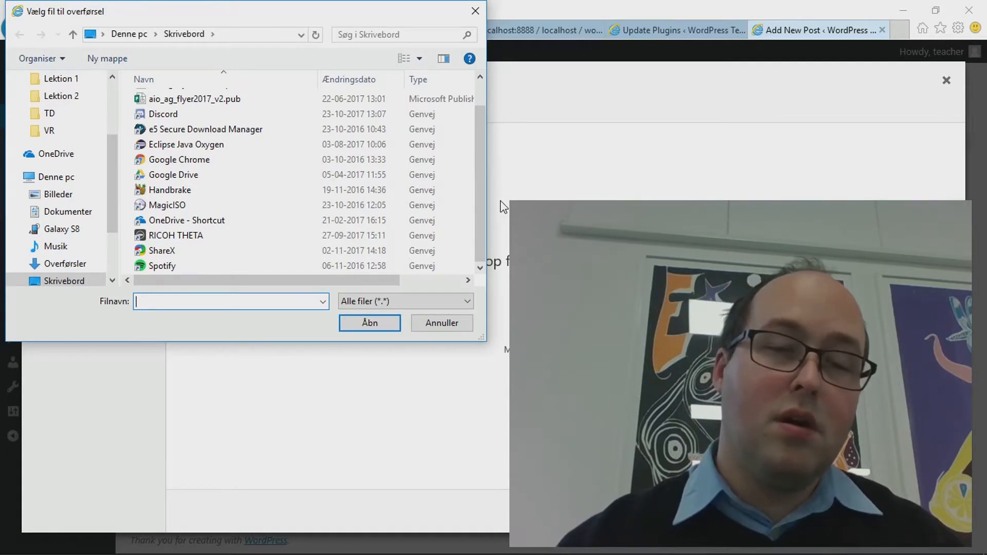
key(Escape)
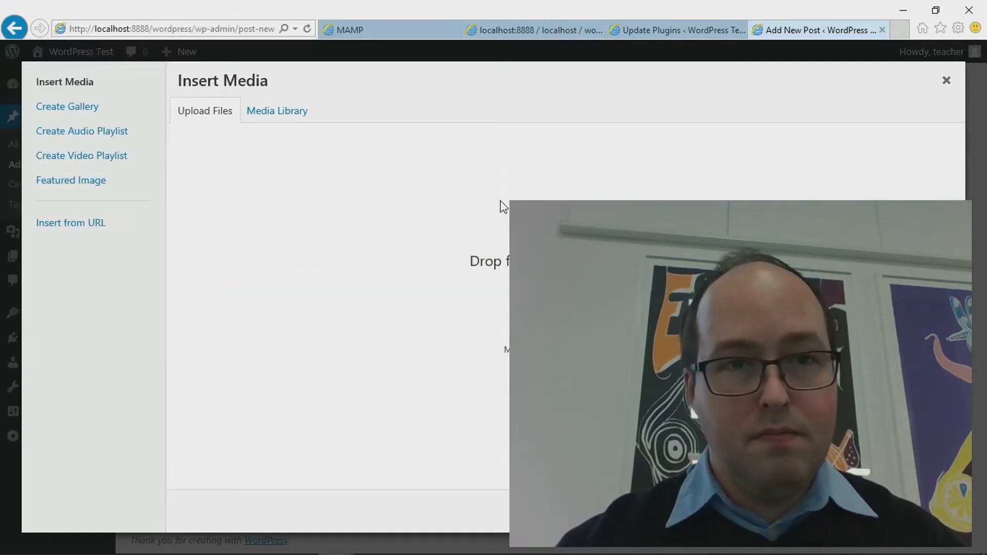
Look through the Media Library and Create Gallery views, then close the media window unchanged
click(297, 118)
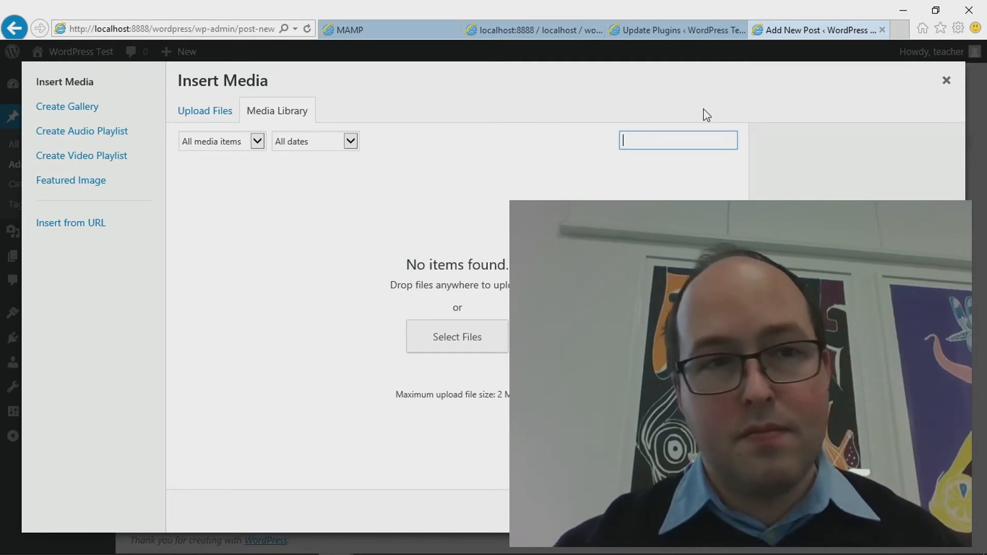
click(88, 109)
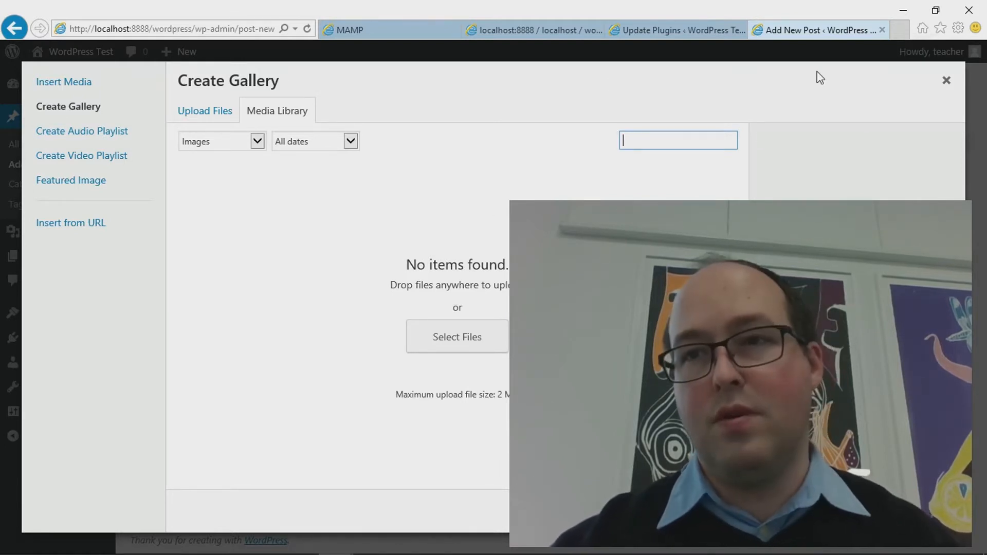
click(945, 81)
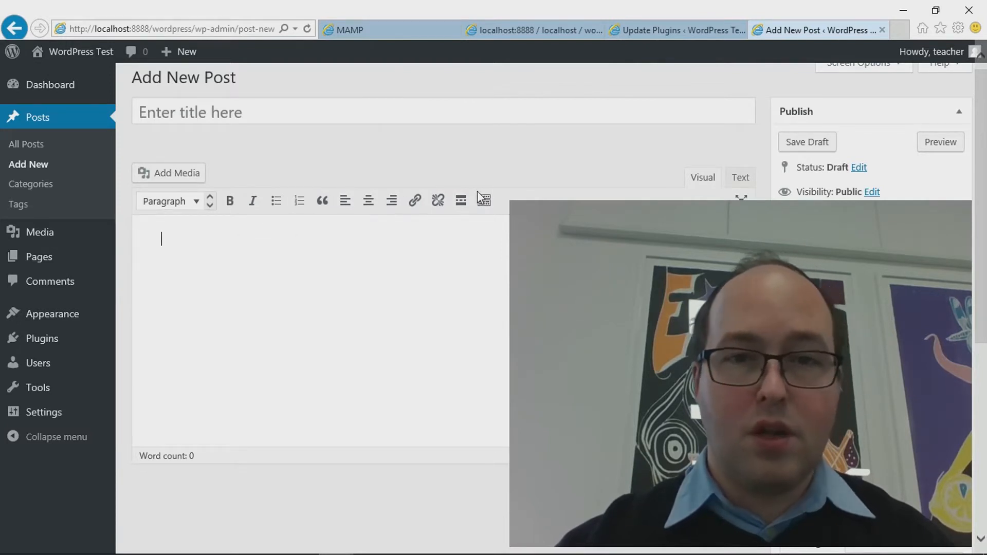
Type an S line and add a block quote reading 'This is a block quote' below it
click(197, 211)
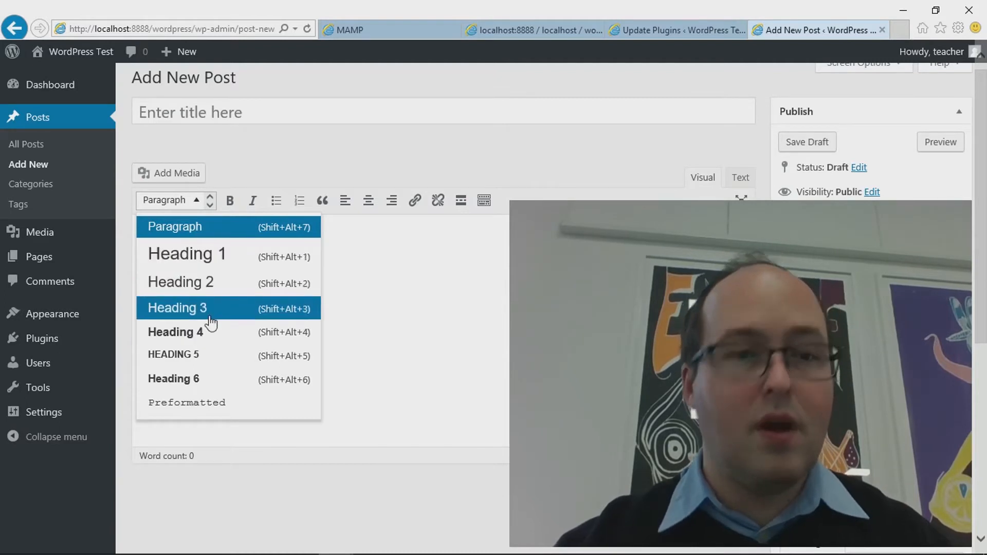
click(391, 308)
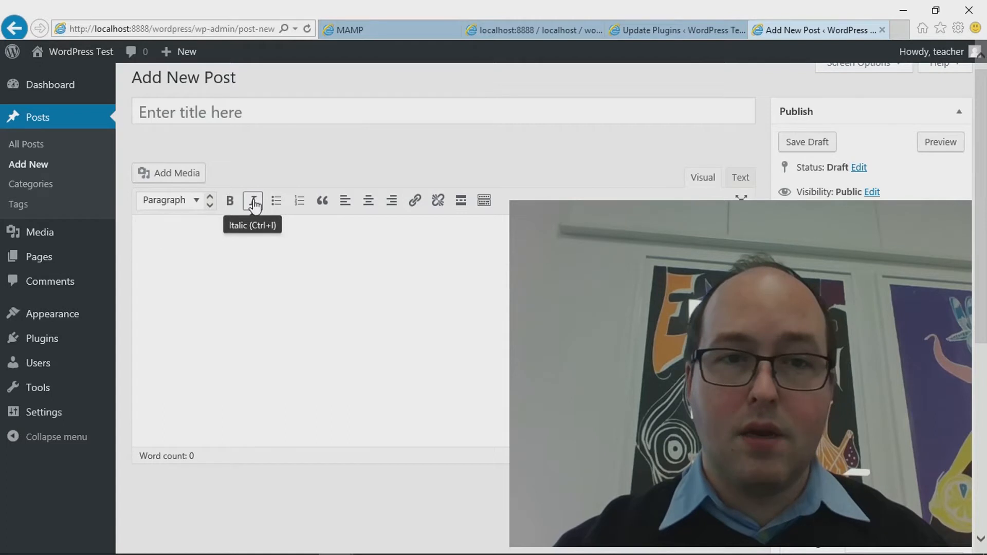
click(324, 200)
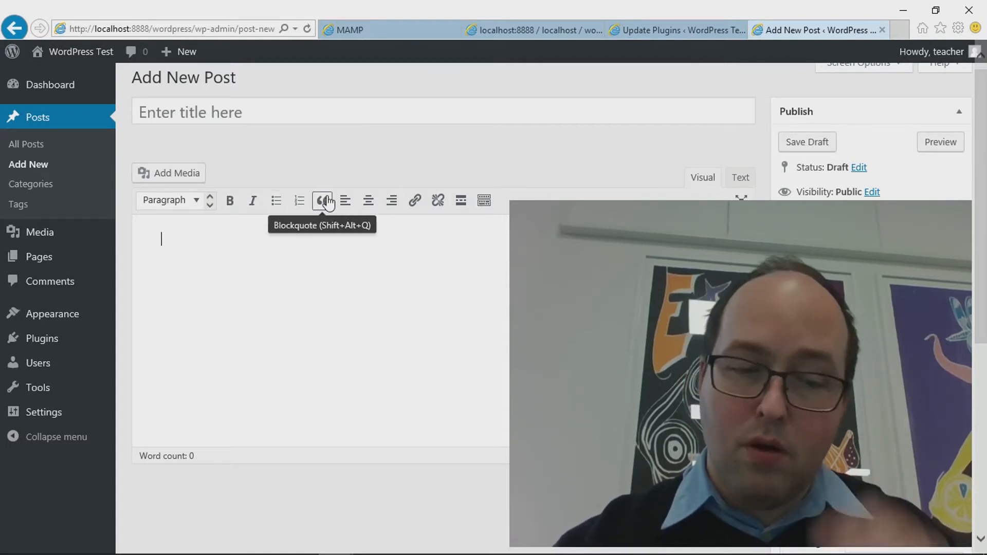
text(S)
click(324, 201)
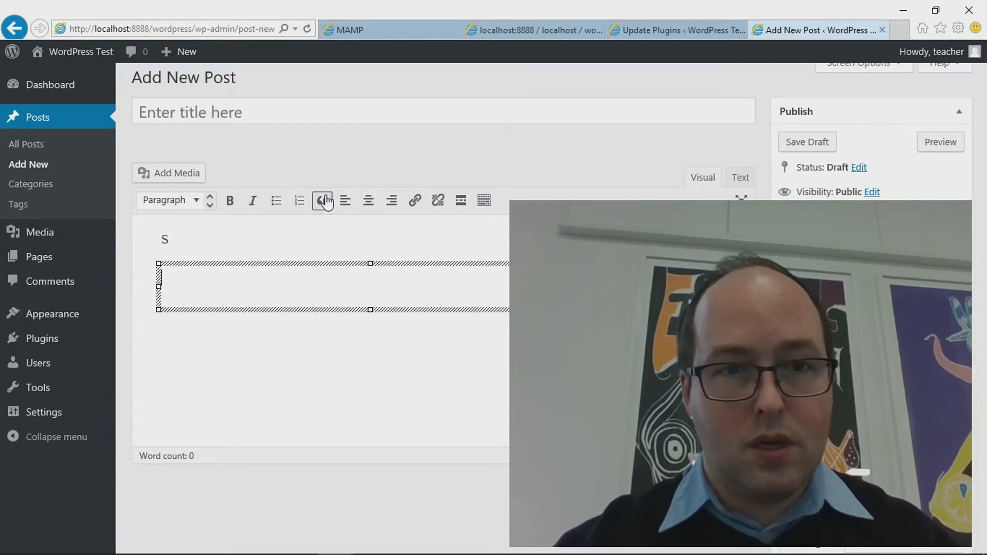
click(328, 202)
text(This is a block)
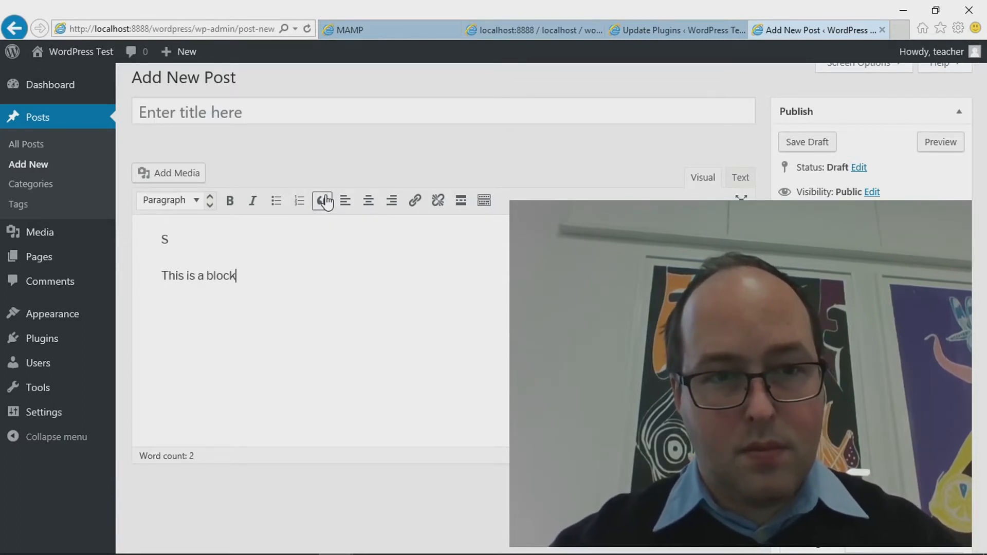
text( quote)
key(Return)
key(Return)
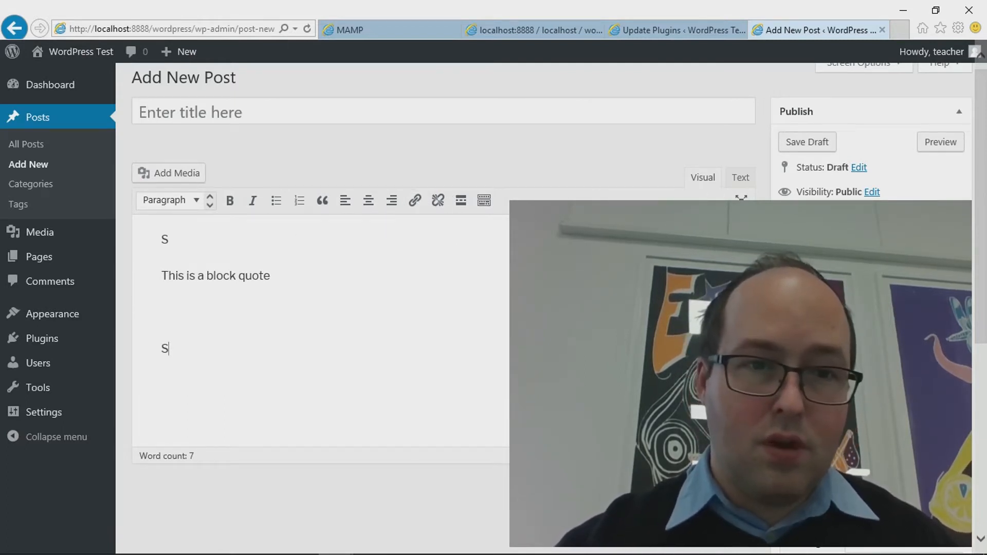
Select the last S and dismiss the link box without adding a link
key(shift+Left)
click(415, 200)
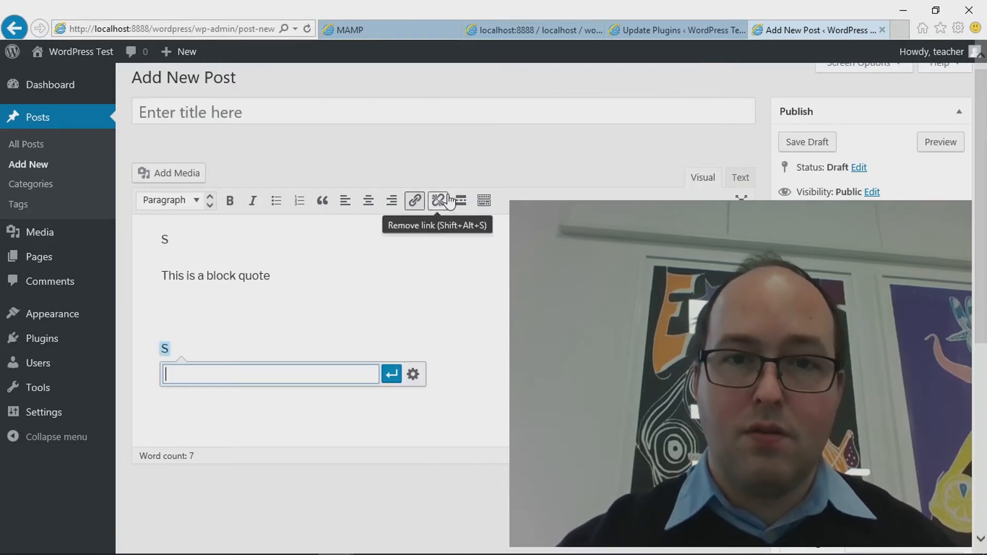
click(433, 389)
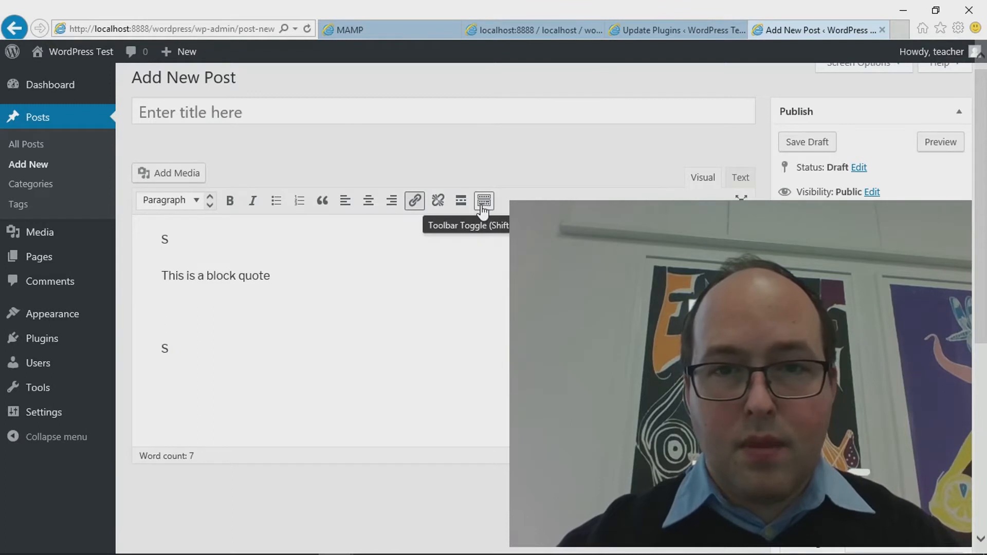
In the Text view, type <h2>Title</h2> above the last S line, then return to Visual
click(739, 178)
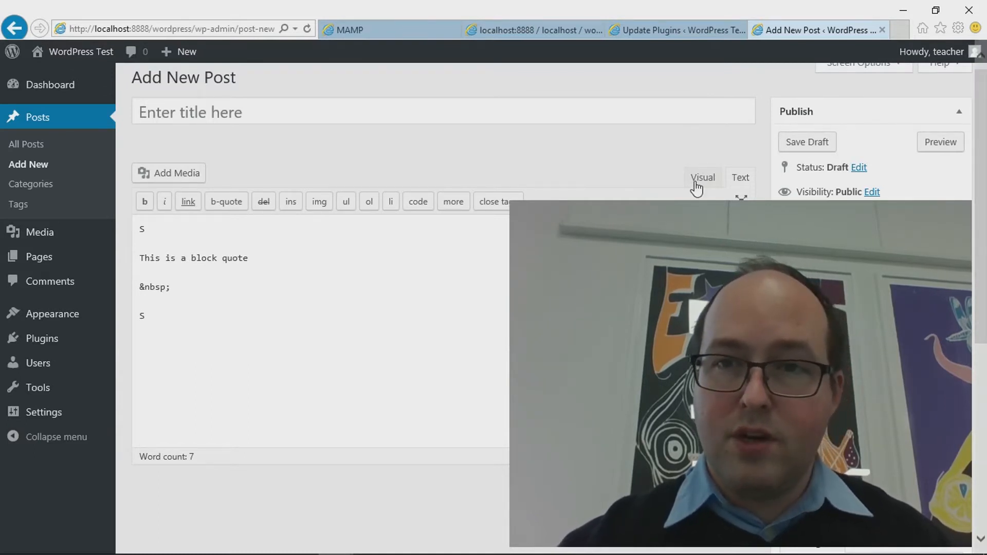
text(>h2)
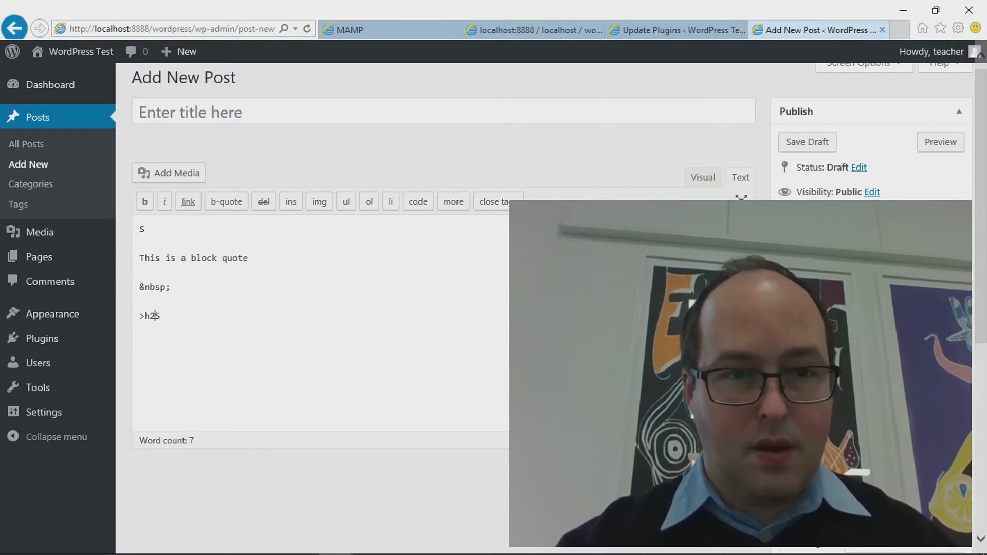
text(>)
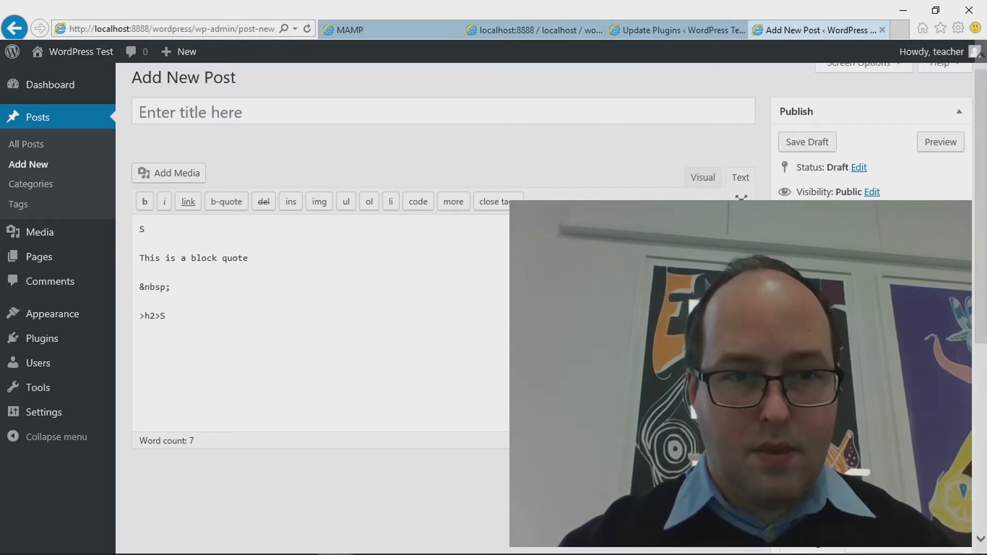
key(BackSpace)
key(BackSpace)
key(BackSpace)
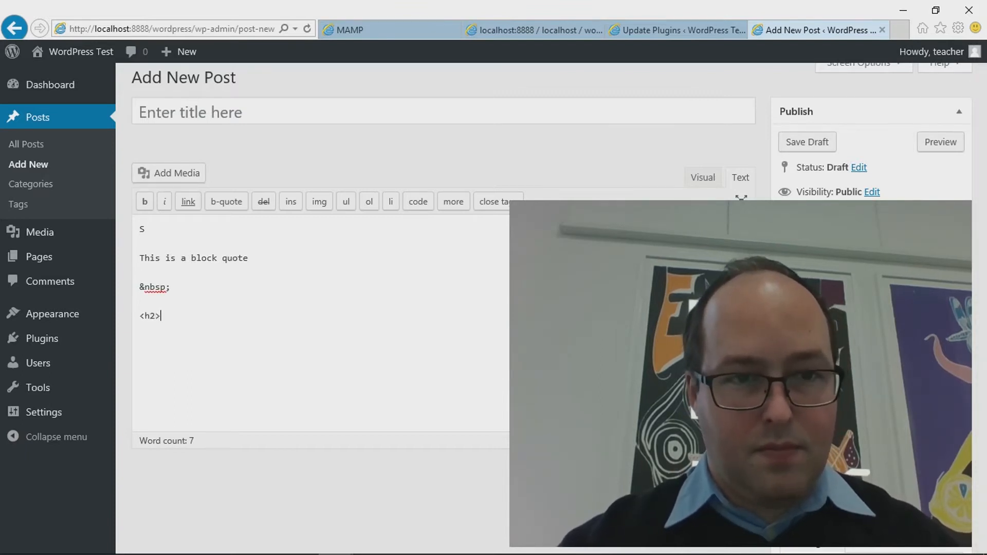
text(<h2>Title</h2>)
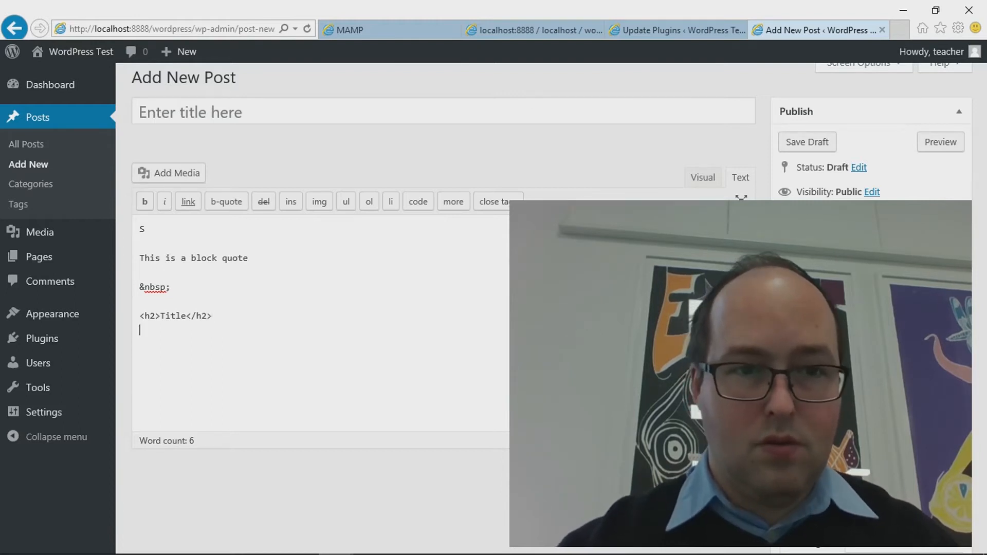
click(702, 180)
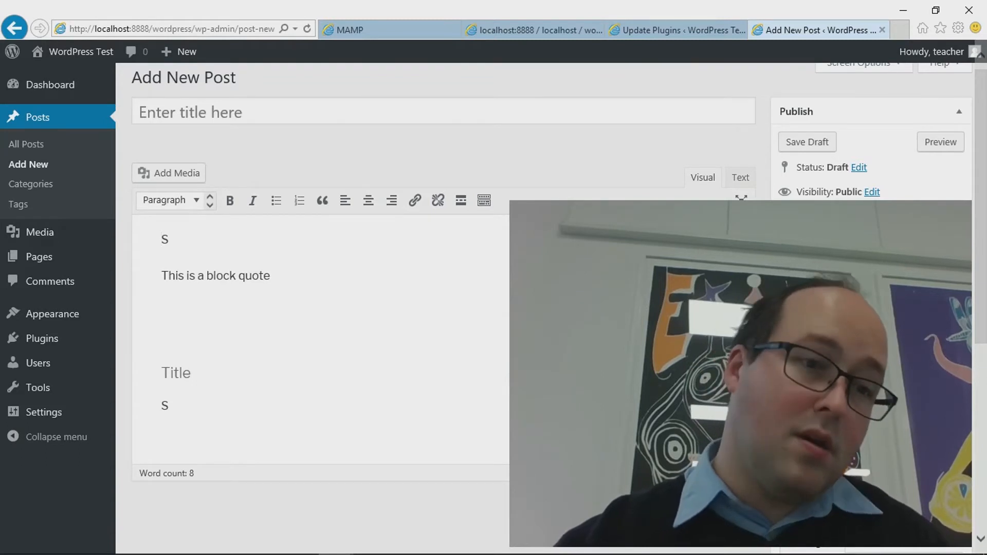
double_click(178, 373)
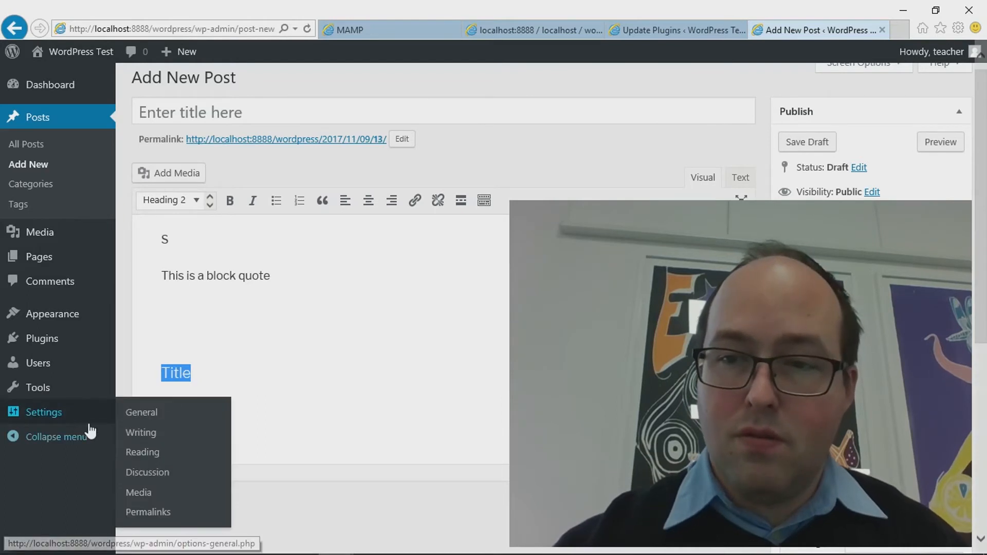
scroll(443, 349, down, 2)
scroll(535, 308, up, 2)
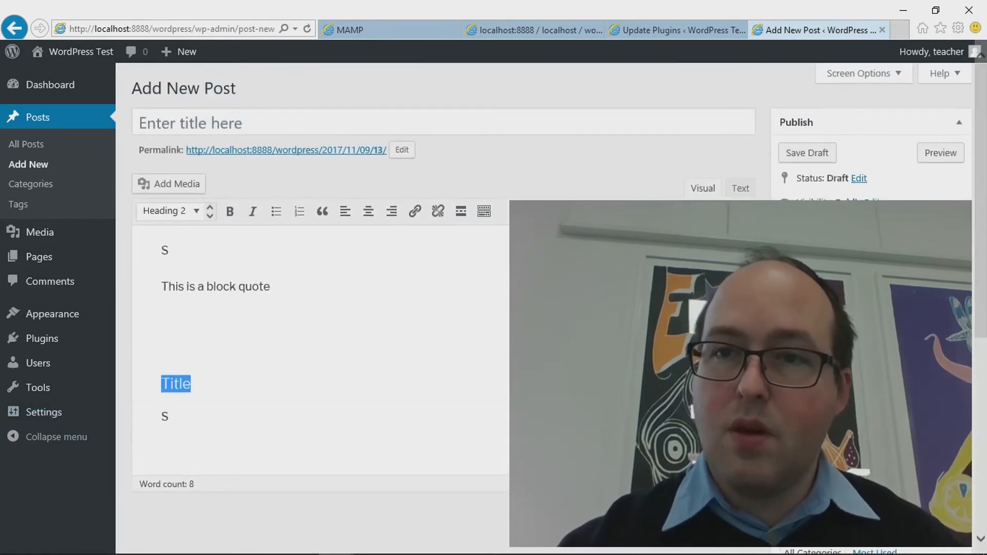
scroll(798, 173, down, 6)
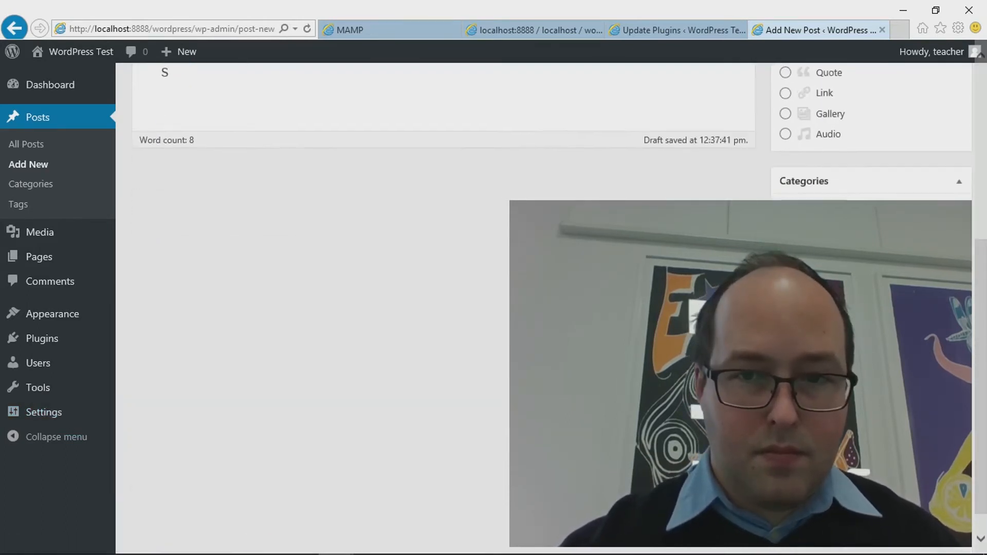
scroll(797, 172, up, 6)
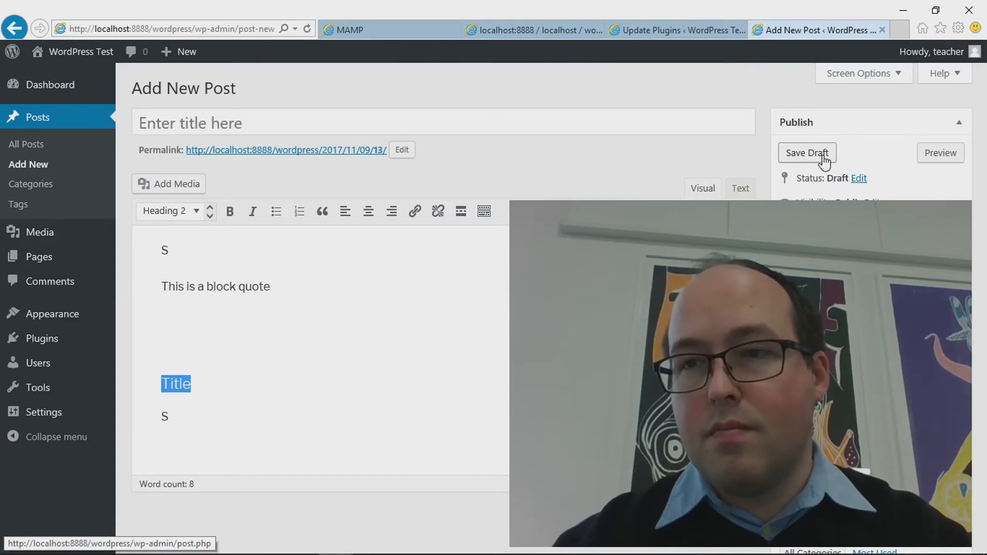
Preview the draft in a new tab and scroll through the block quote and Title heading
click(948, 154)
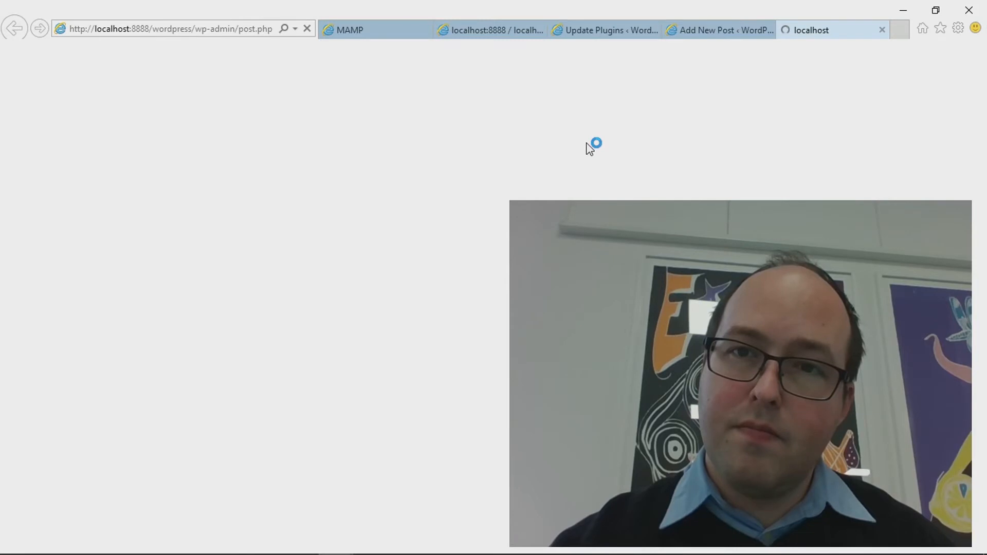
scroll(497, 294, down, 15)
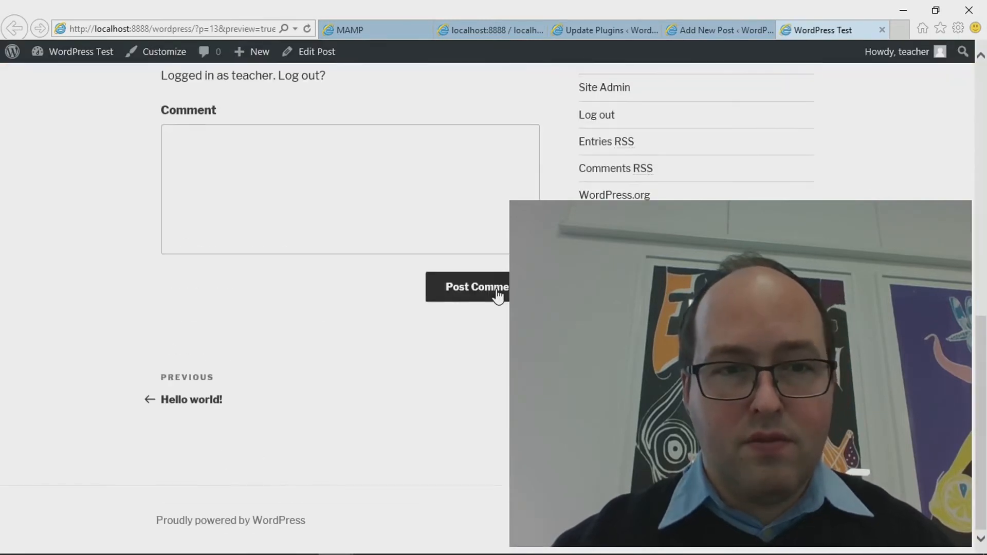
scroll(497, 293, up, 8)
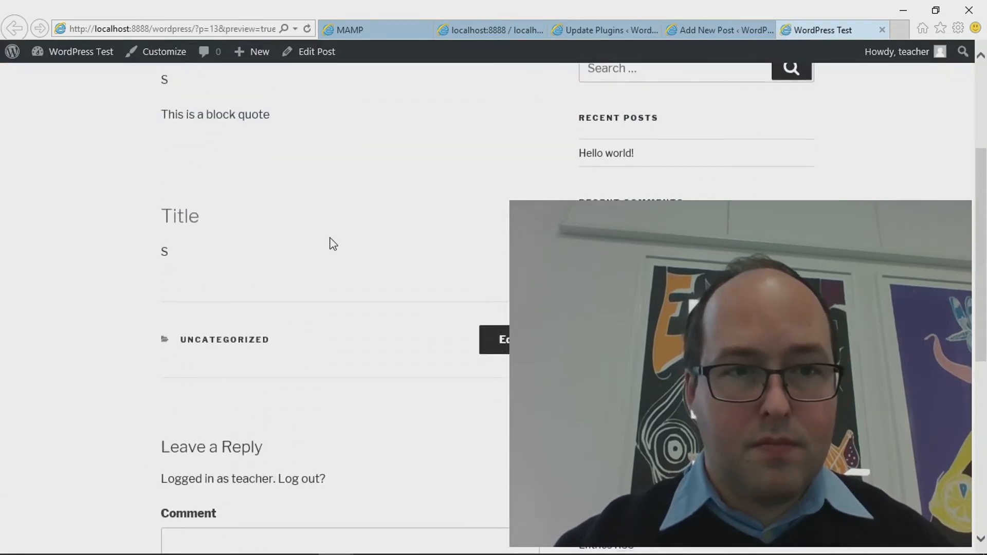
scroll(333, 243, up, 3)
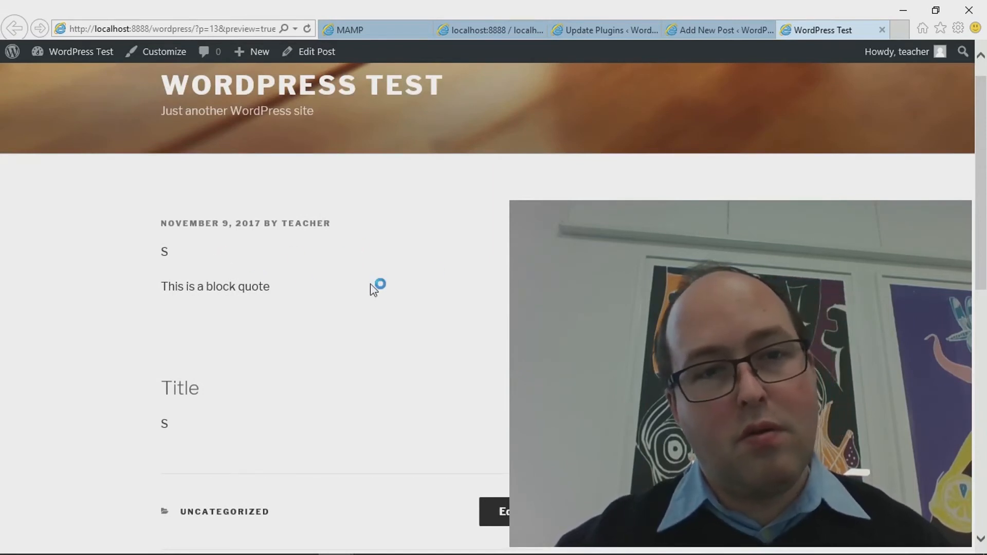
Close the preview tab and confirm the post's status as Draft in the Publish box
click(881, 30)
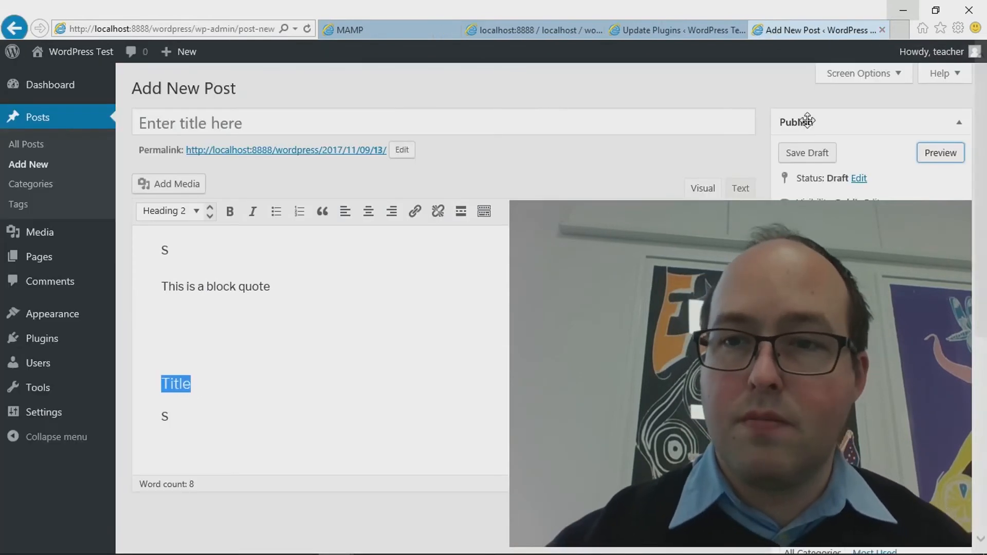
click(867, 180)
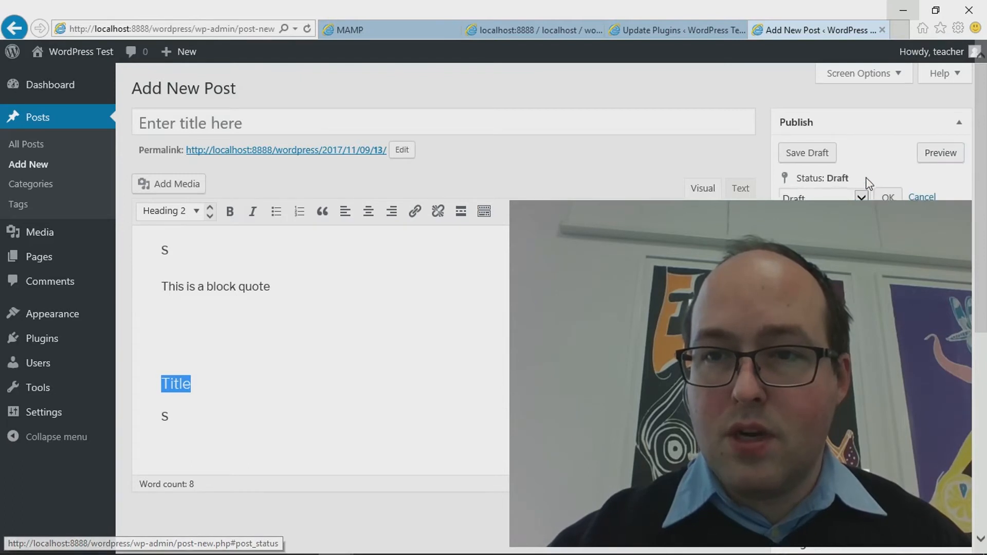
click(860, 196)
click(859, 198)
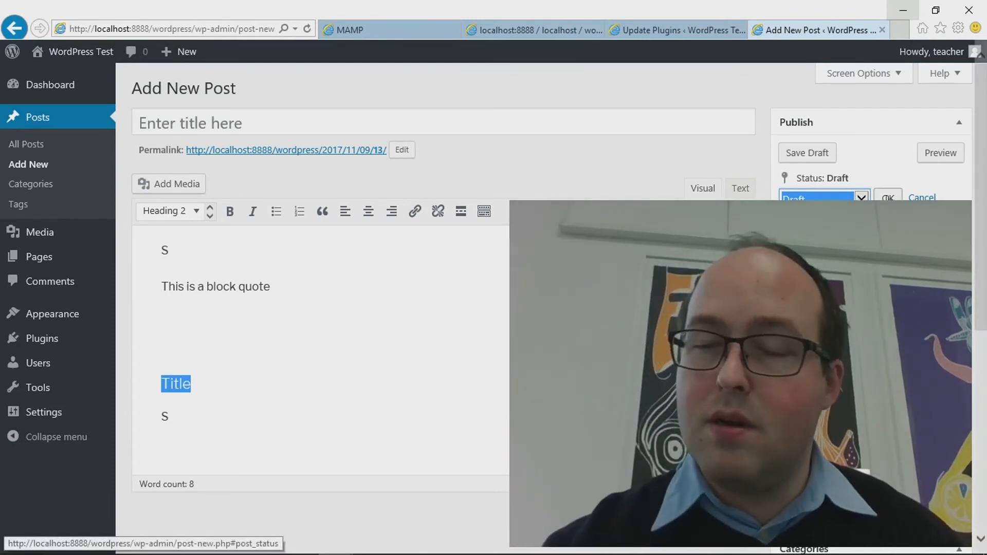
click(887, 197)
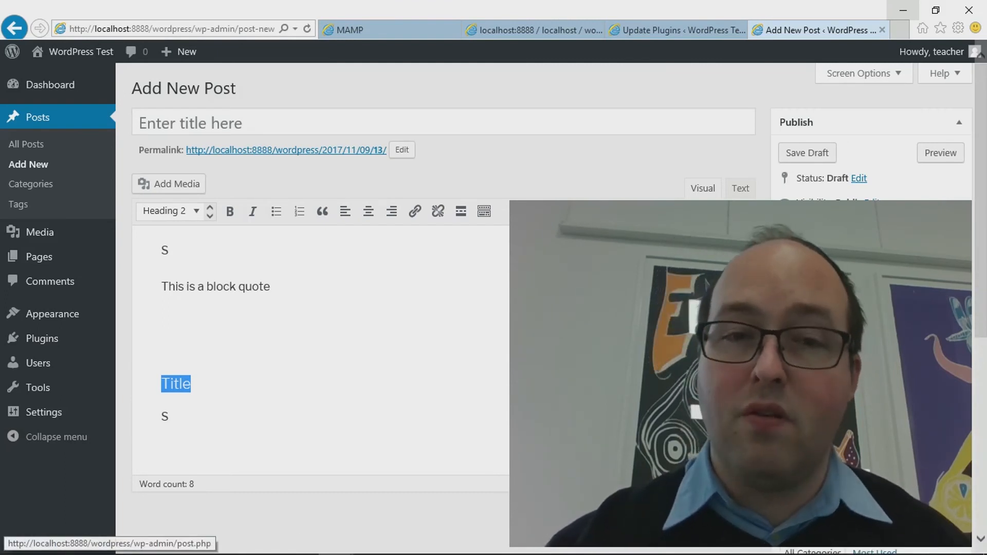
scroll(442, 308, down, 4)
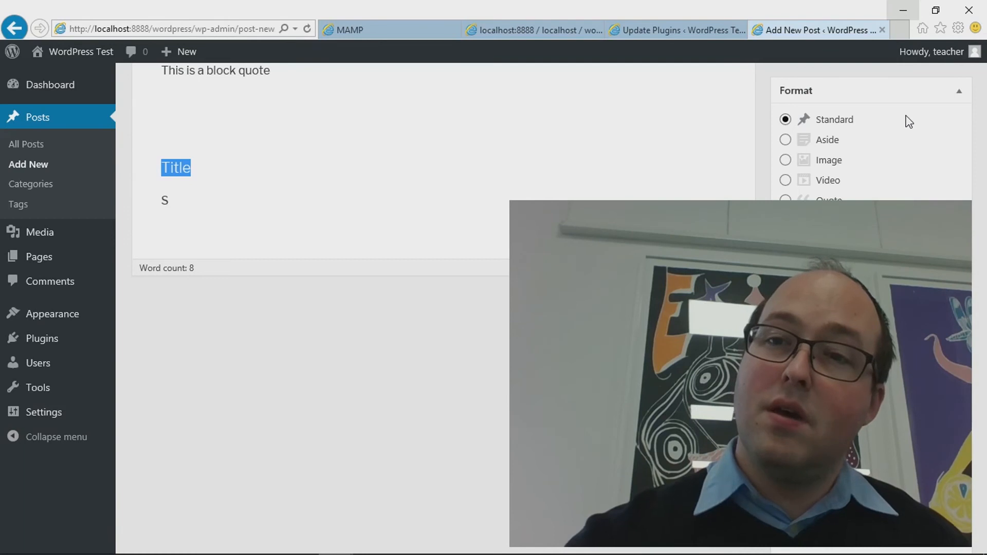
scroll(907, 149, up, 5)
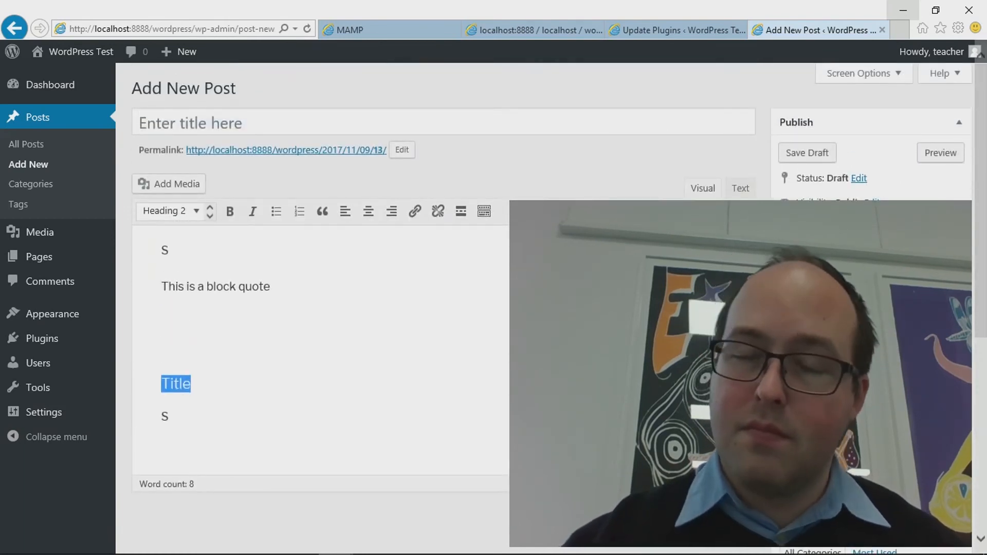
scroll(550, 298, down, 3)
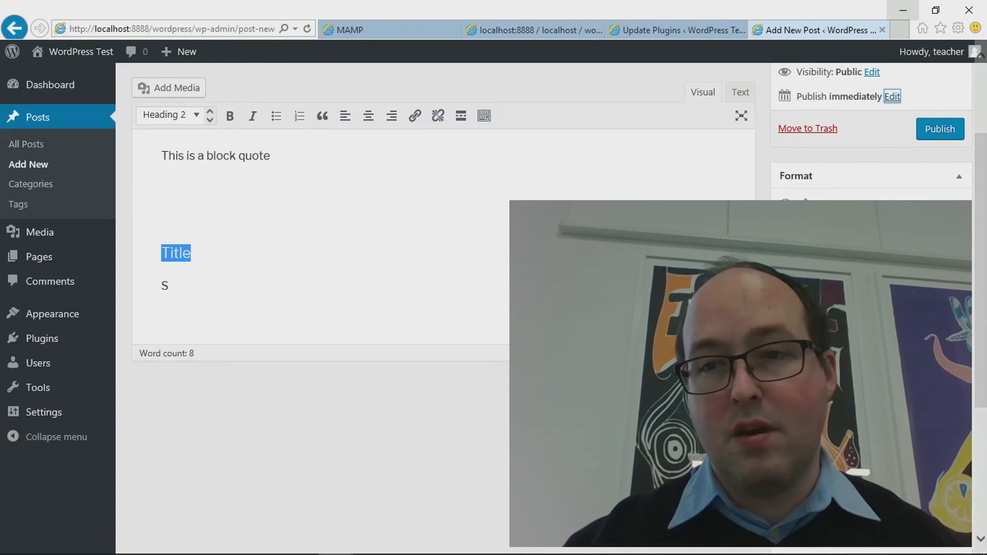
scroll(442, 309, down, 5)
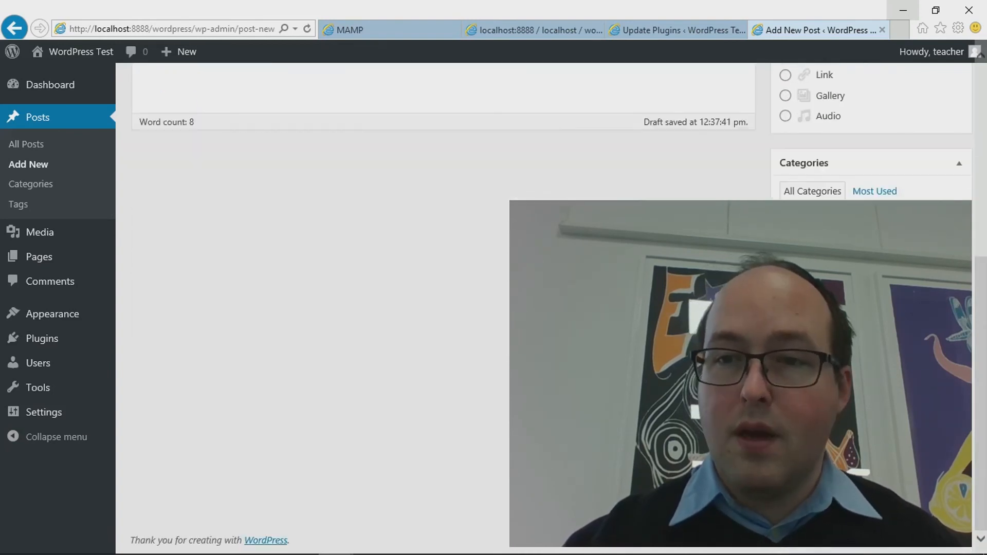